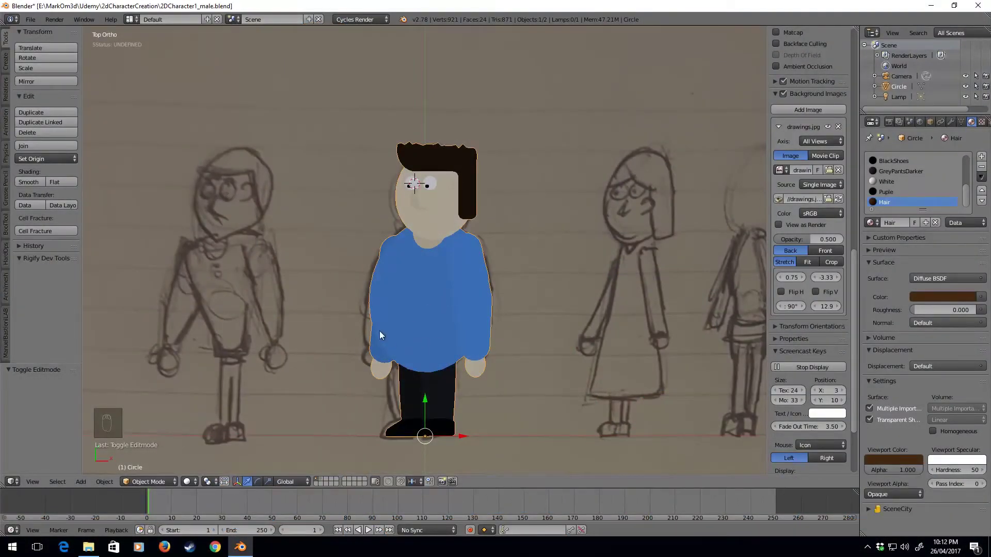
Step: Duplicate the whole blue torso oval in Edit Mode and raise the copy about 0.011 along the Z axis
key(z)
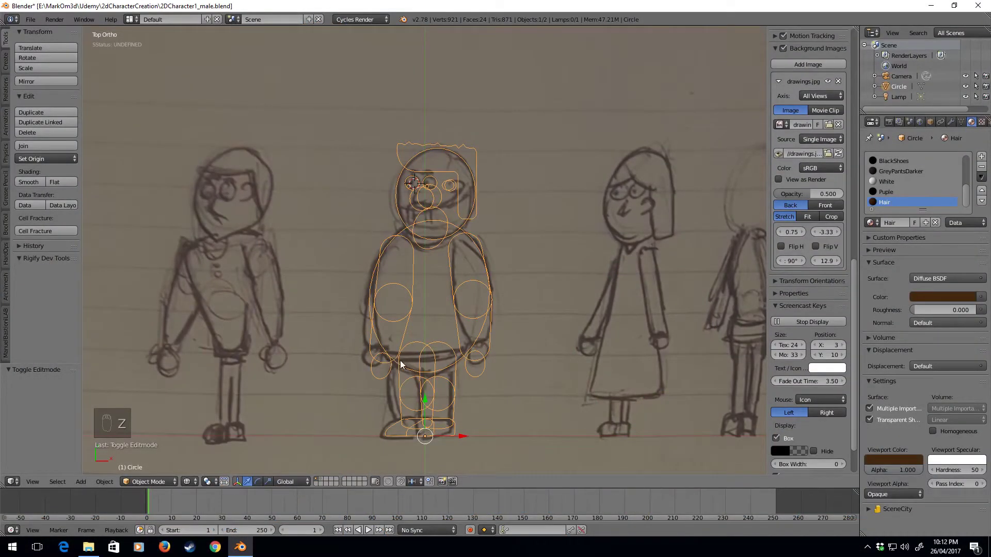
scroll(444, 370, up, 4)
scroll(371, 405, up, 1)
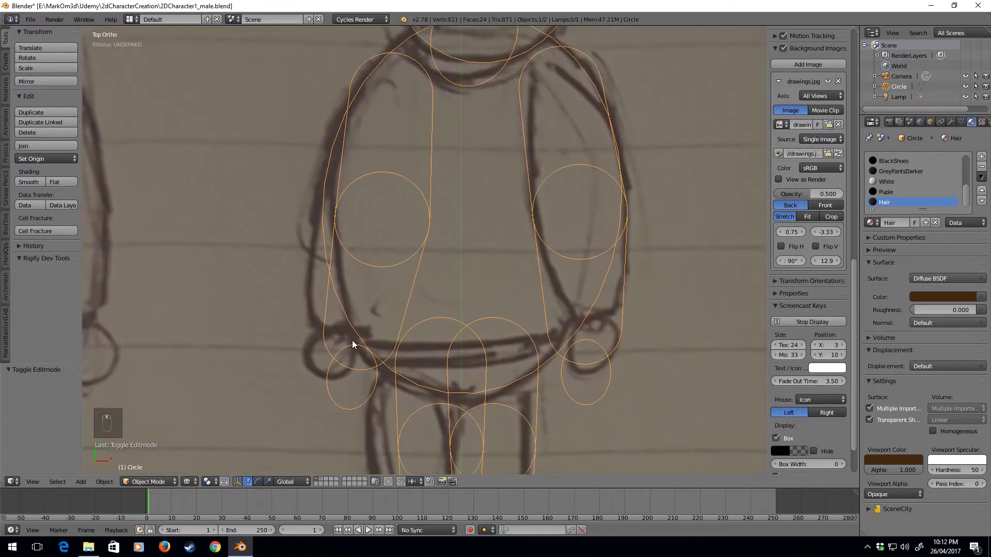
key(z)
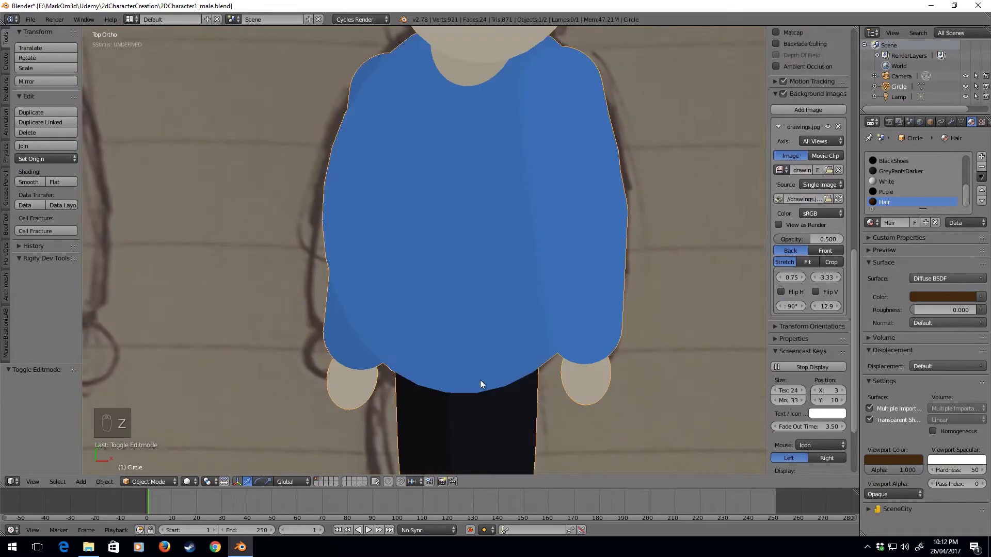
key(Tab)
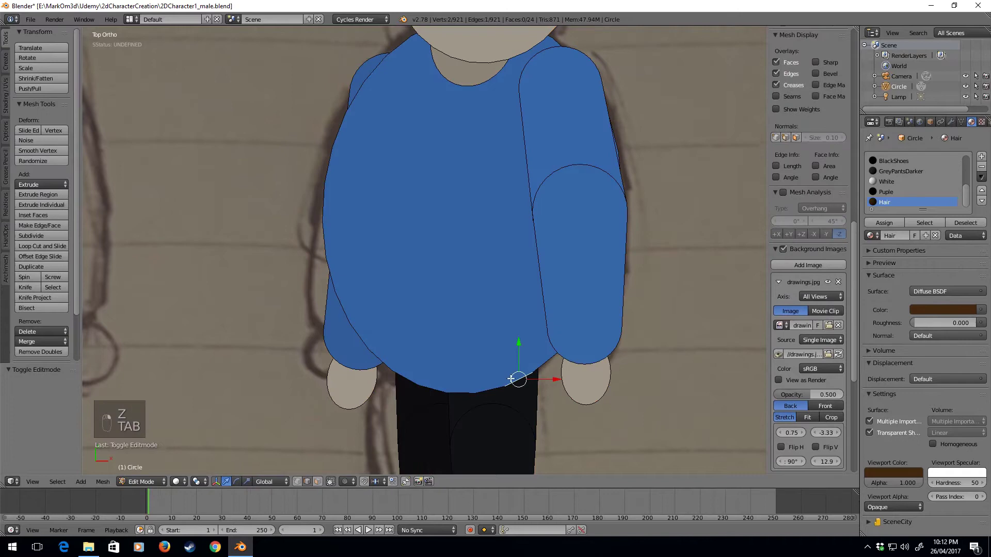
key(ctrl+l)
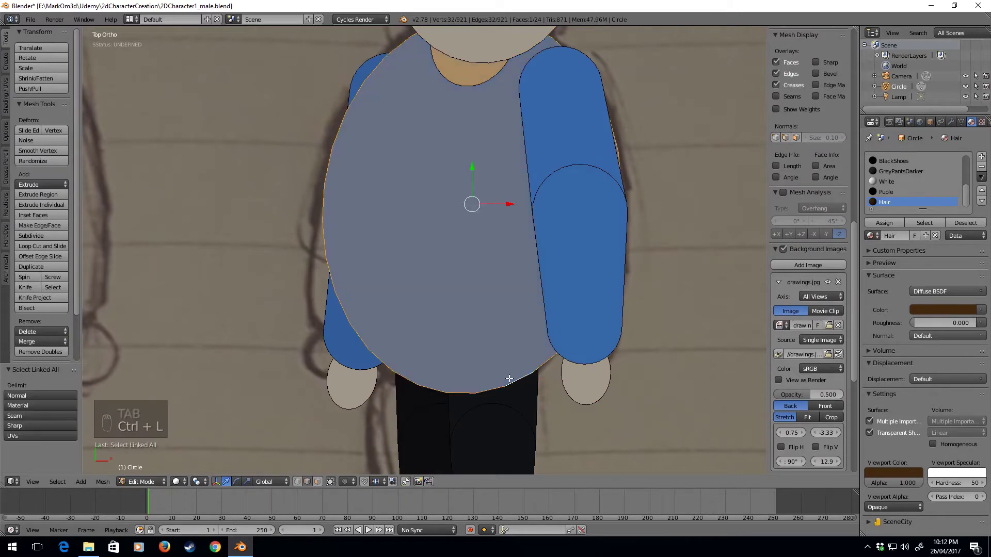
middle_drag(506, 376, 453, 304)
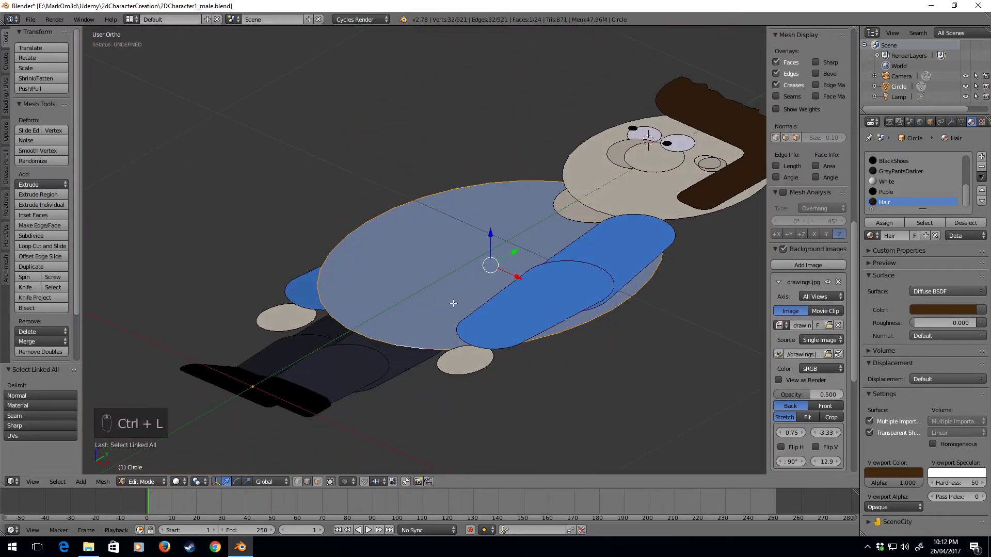
key(shift+d)
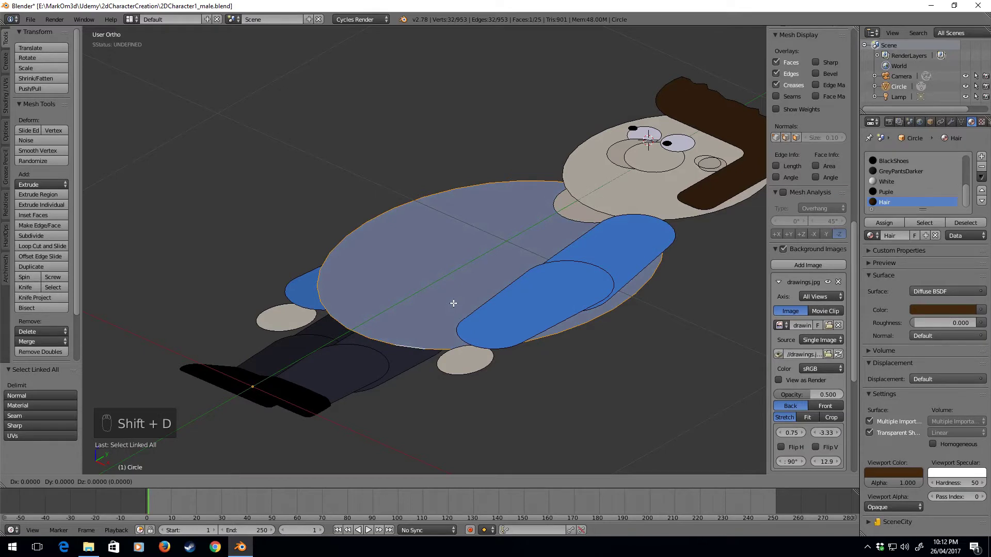
key(z)
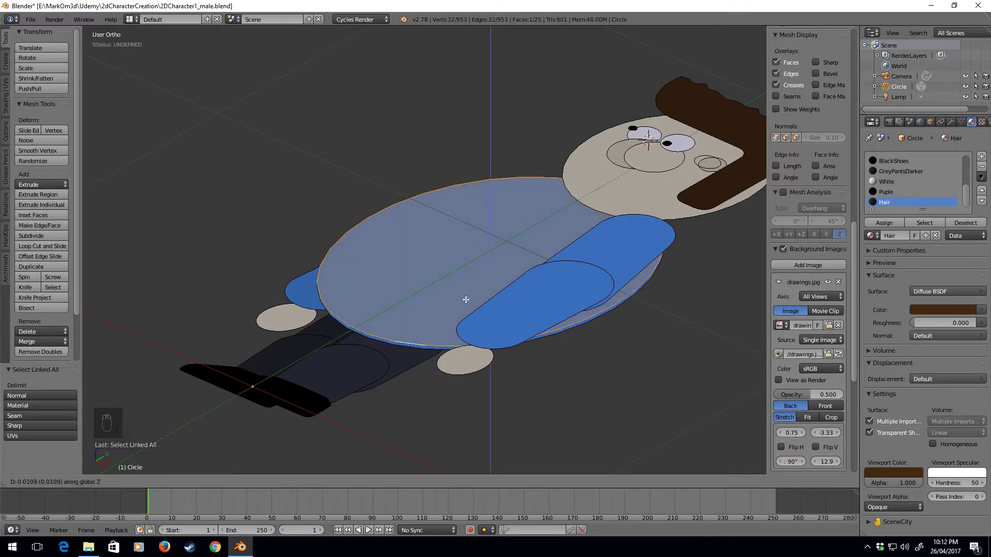
click(466, 299)
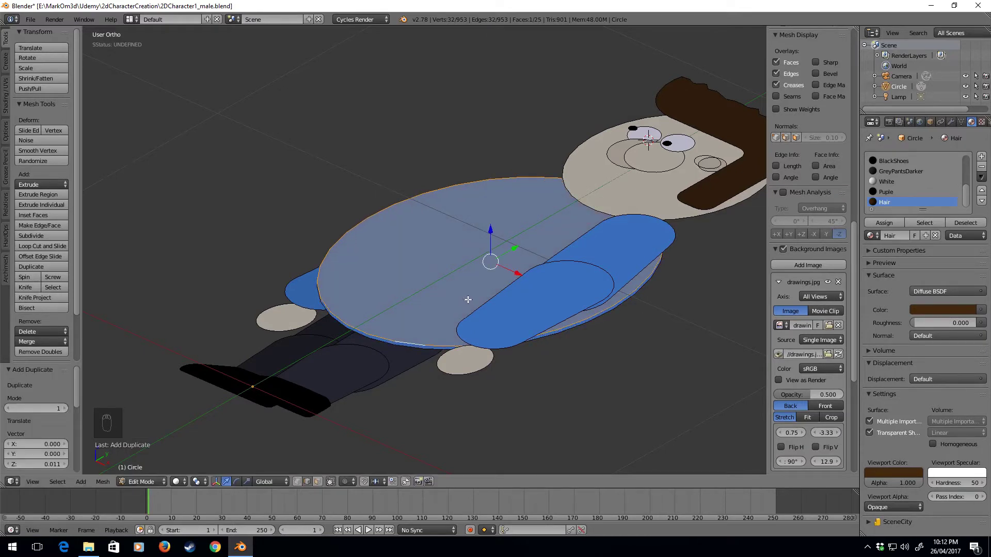
Step: Delete the upper vertices of the raised torso copy, keeping only the bottom arc between the two hands
key(KP_7)
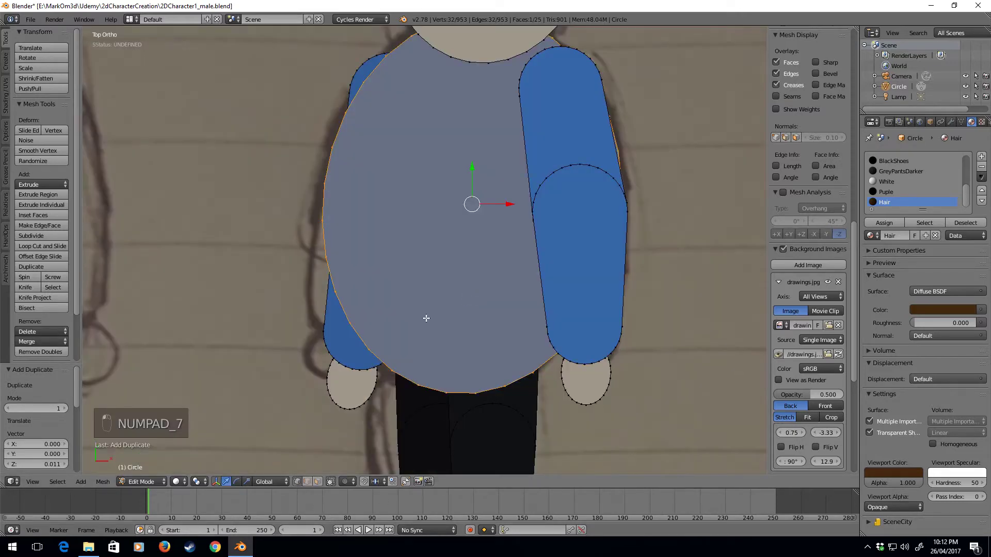
key(z)
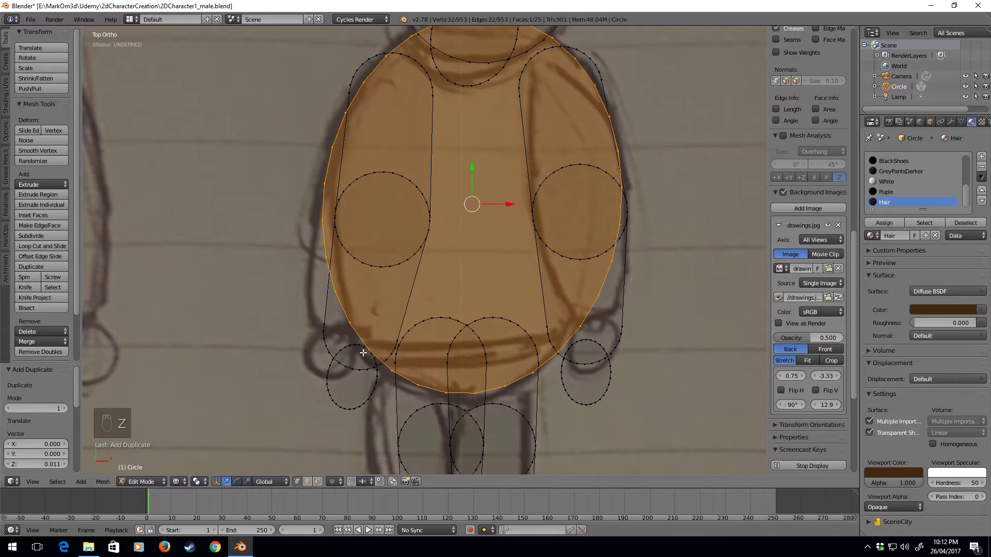
key(z)
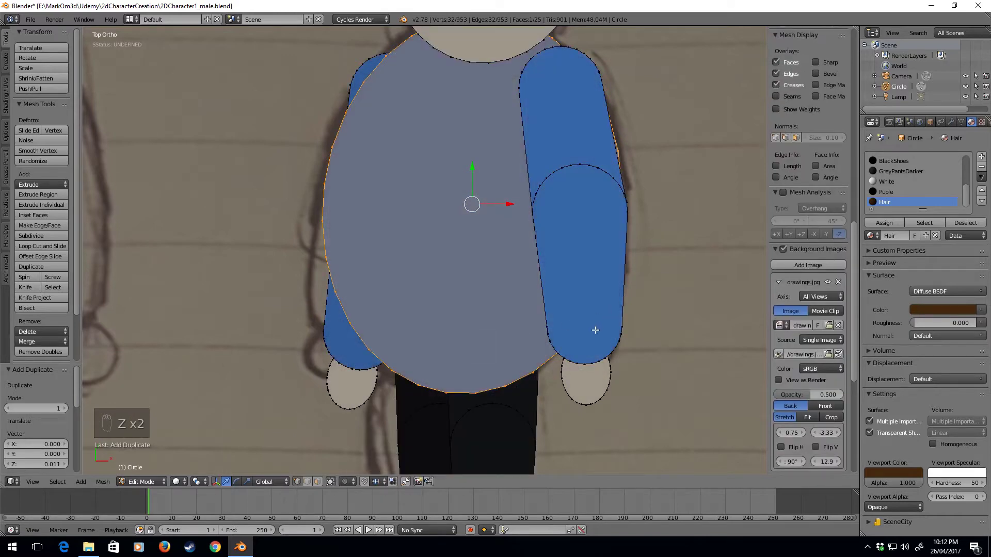
key(b)
middle_drag(594, 327, 314, 399)
key(z)
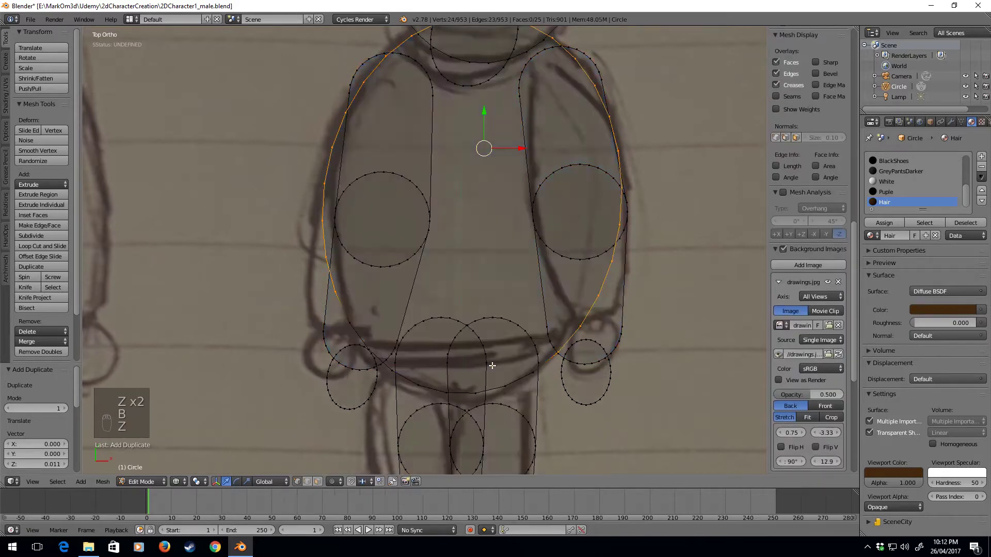
key(b)
middle_drag(595, 323, 493, 371)
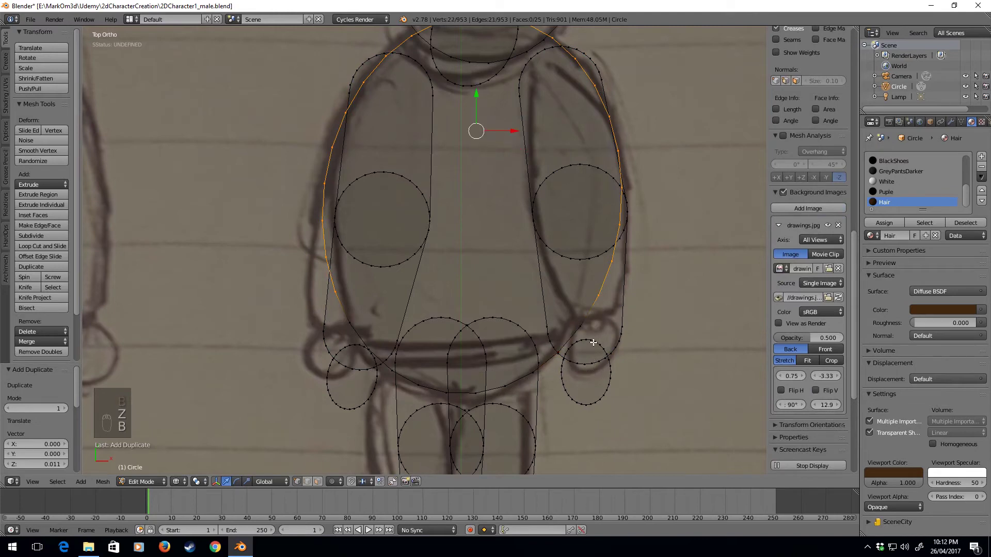
key(Delete)
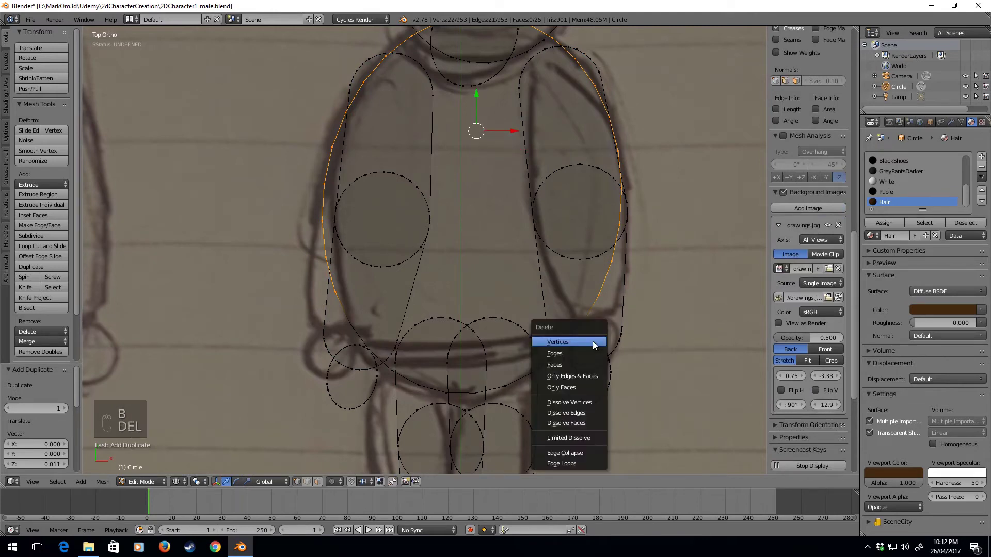
click(592, 341)
Step: Select all linked vertices of the original torso oval and hide it, leaving the duplicated arc exposed
middle_drag(592, 341, 543, 298)
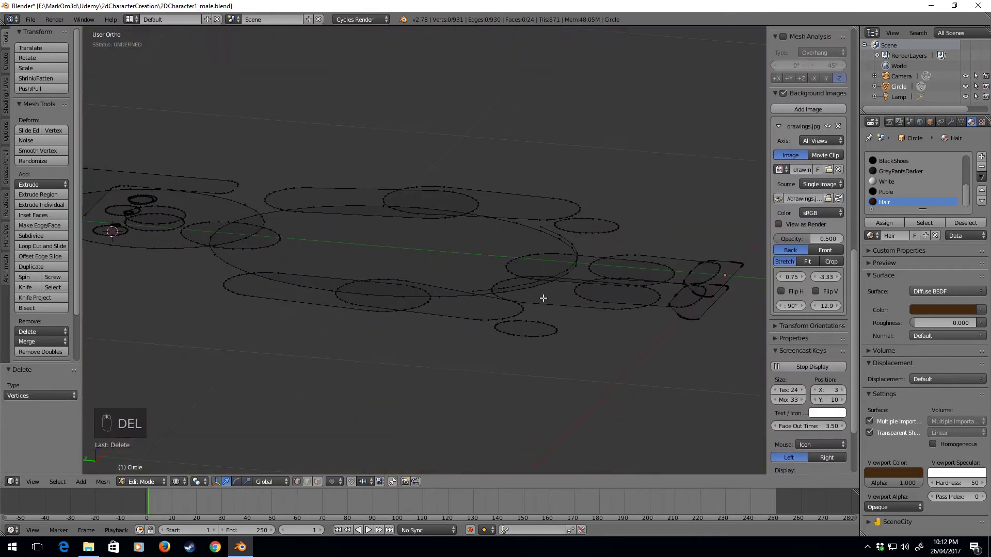
right_click(542, 231)
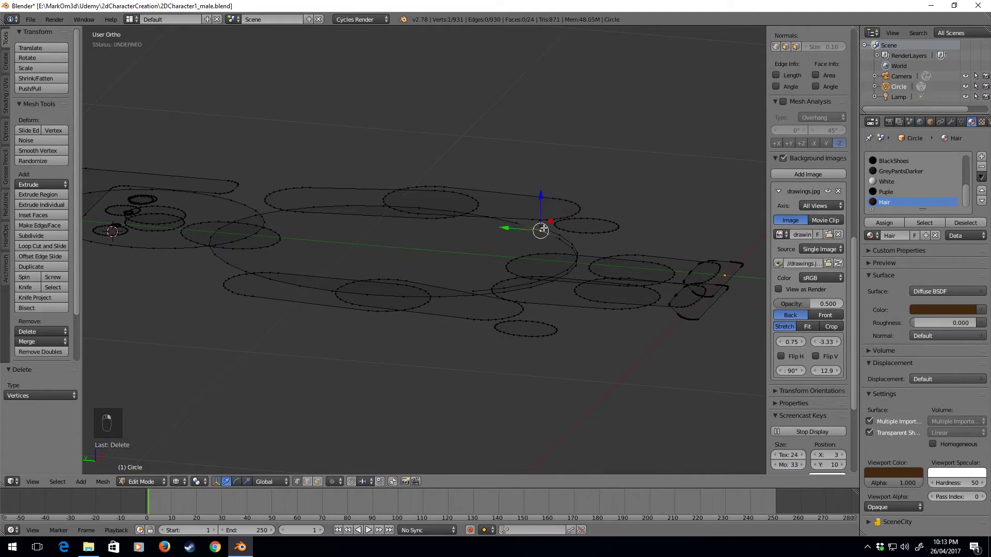
right_click(543, 229)
right_drag(555, 230, 525, 230)
key(ctrl+l)
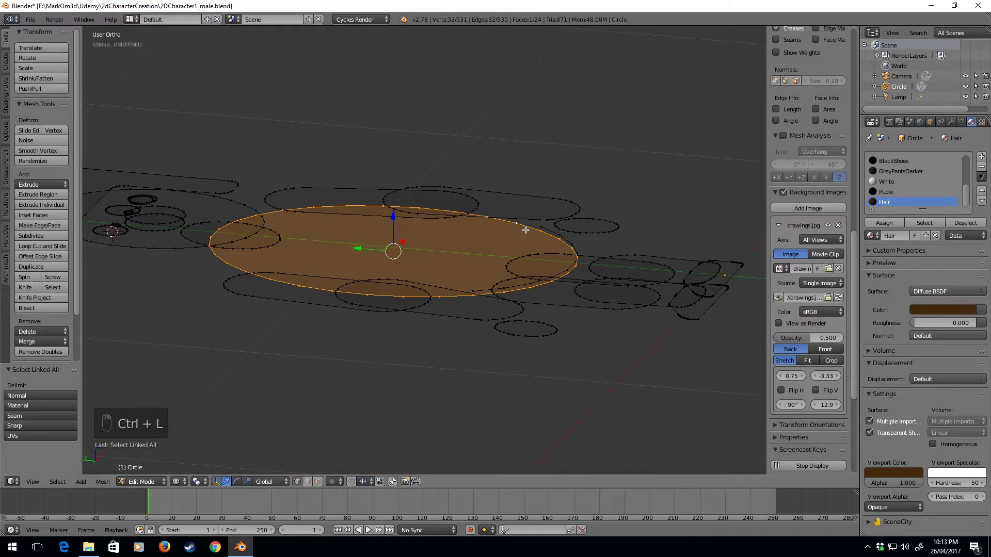
key(h)
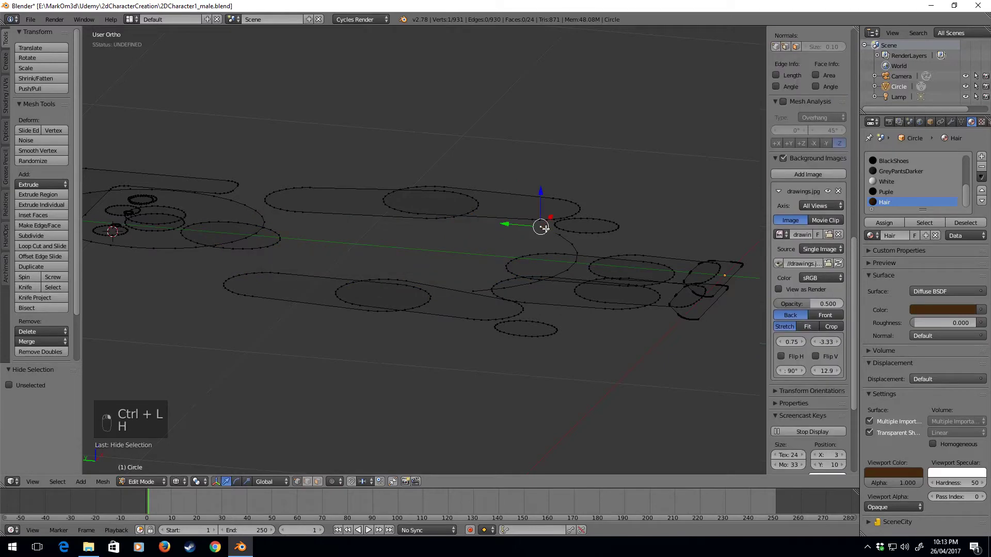
Step: In top view, subdivide the uppermost edge at the right end of the bottom arc with one cut
key(KP_7)
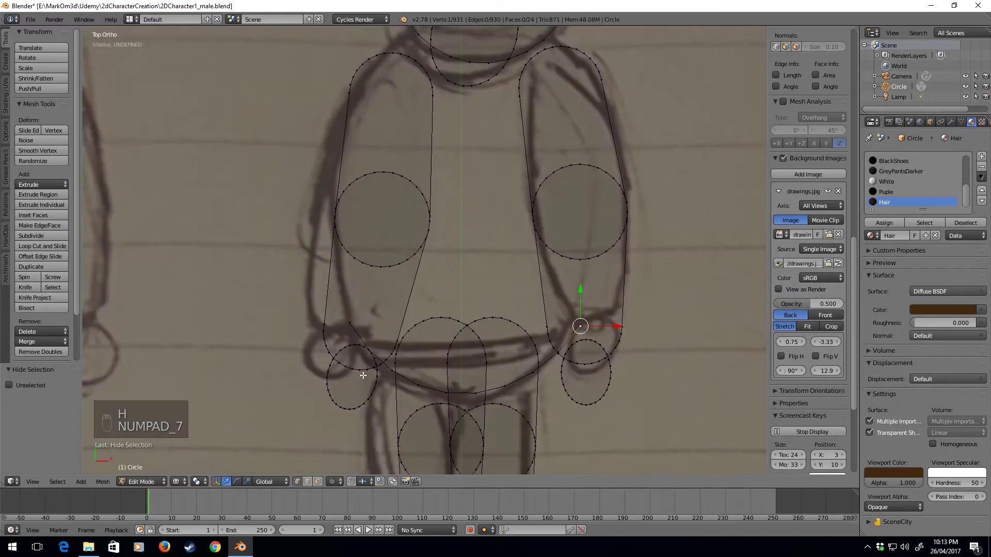
key(z)
key(z)
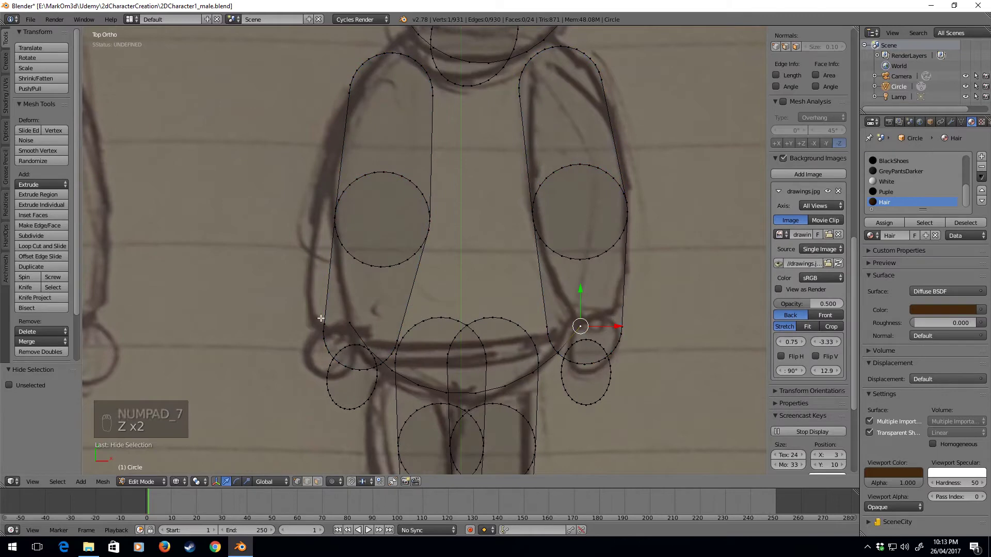
right_click(349, 323)
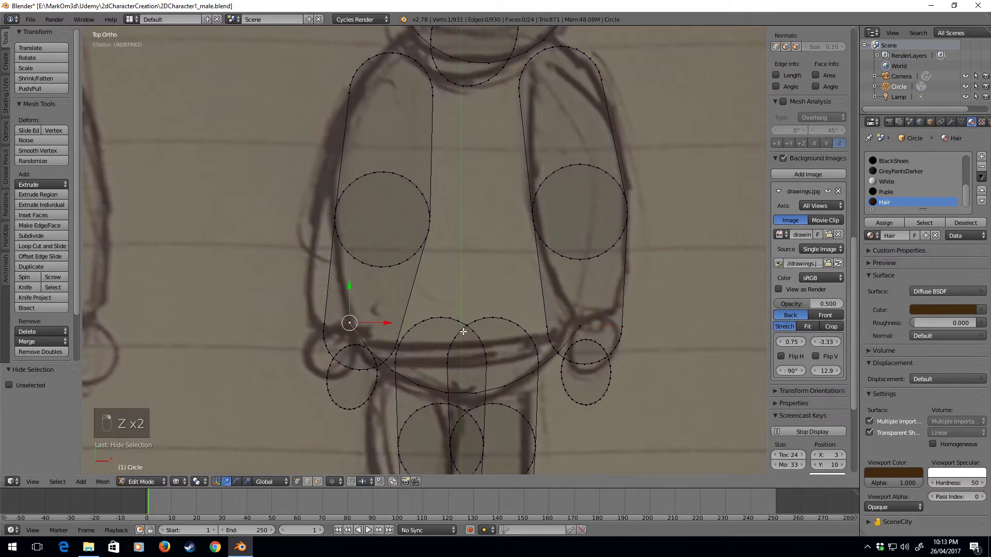
right_click(579, 327)
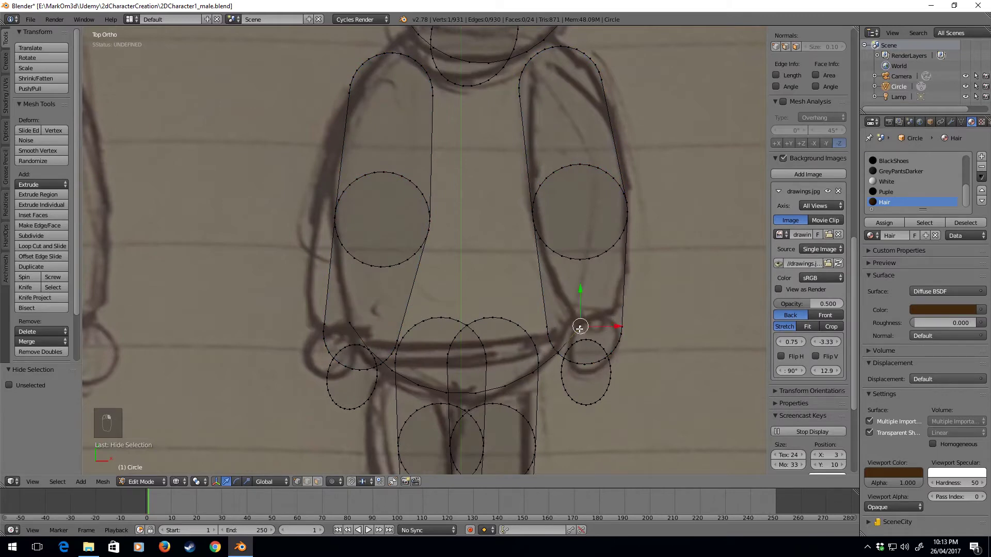
scroll(563, 351, up, 10)
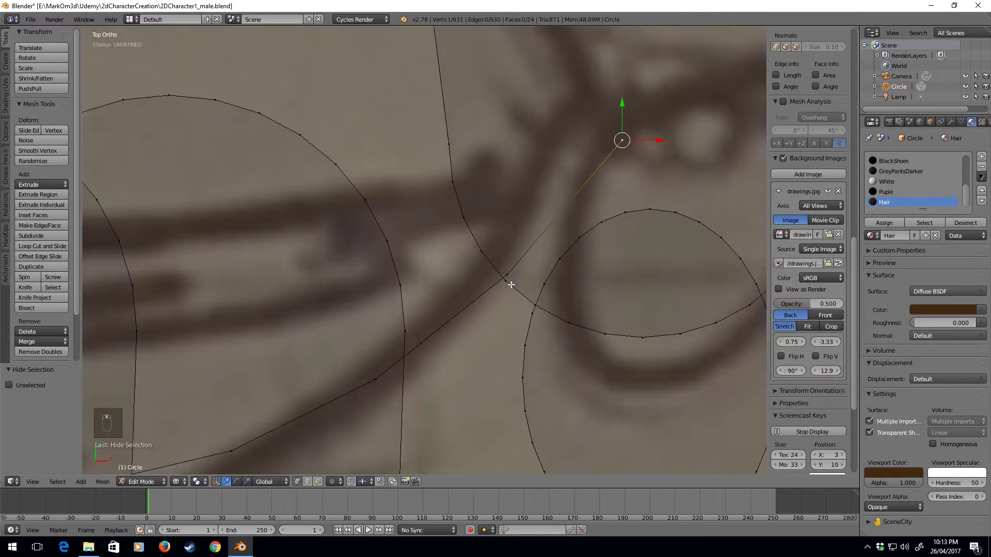
shift+right_click(511, 284)
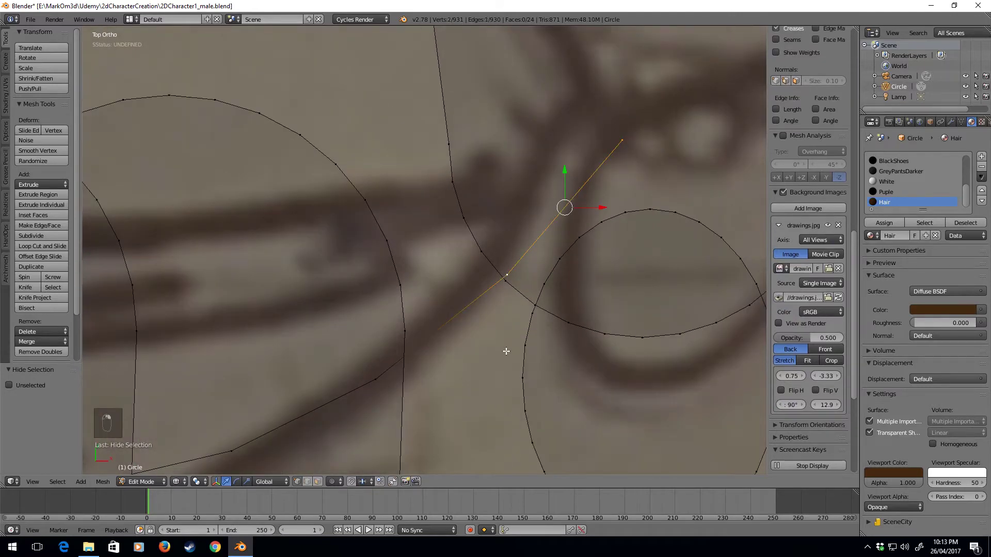
key(w)
click(482, 290)
scroll(405, 293, down, 2)
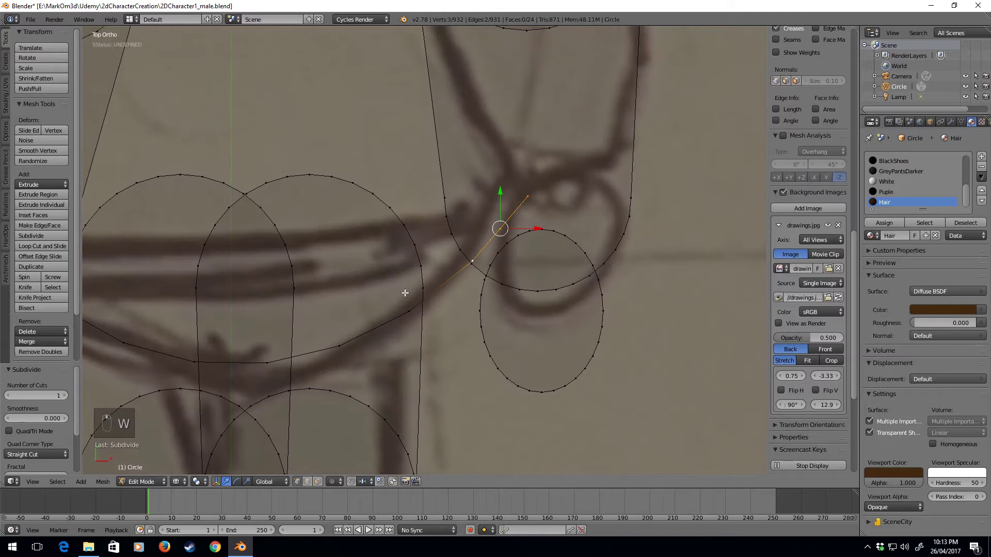
Step: Subdivide the uppermost edge at the left end of the bottom arc with one cut
shift+middle_drag(405, 293, 590, 290)
right_click(139, 184)
shift+right_click(187, 251)
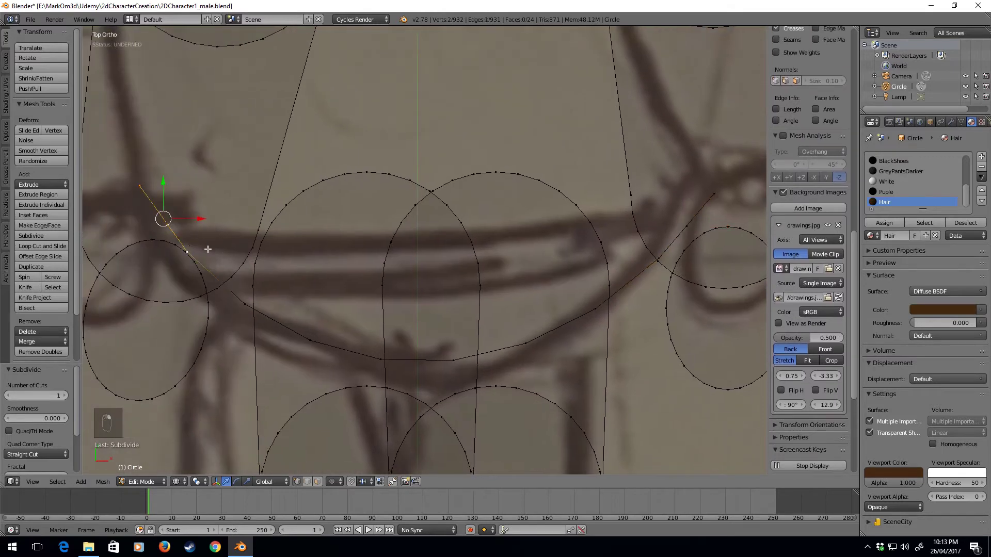
key(w)
click(206, 250)
Step: In edge select mode, bridge the arc's outermost left and right edges with a new face forming a narrow band
click(307, 482)
right_click(151, 202)
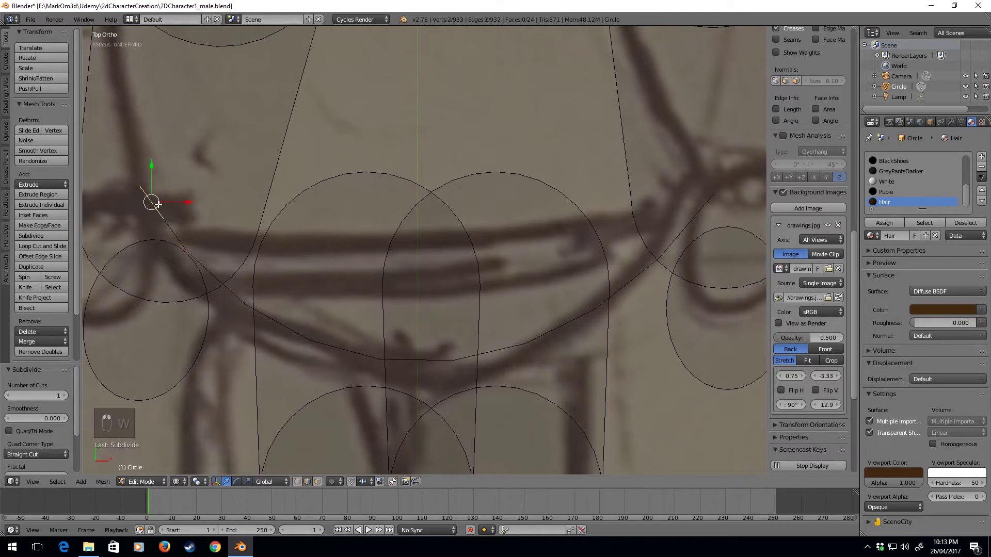
shift+right_click(700, 212)
key(f)
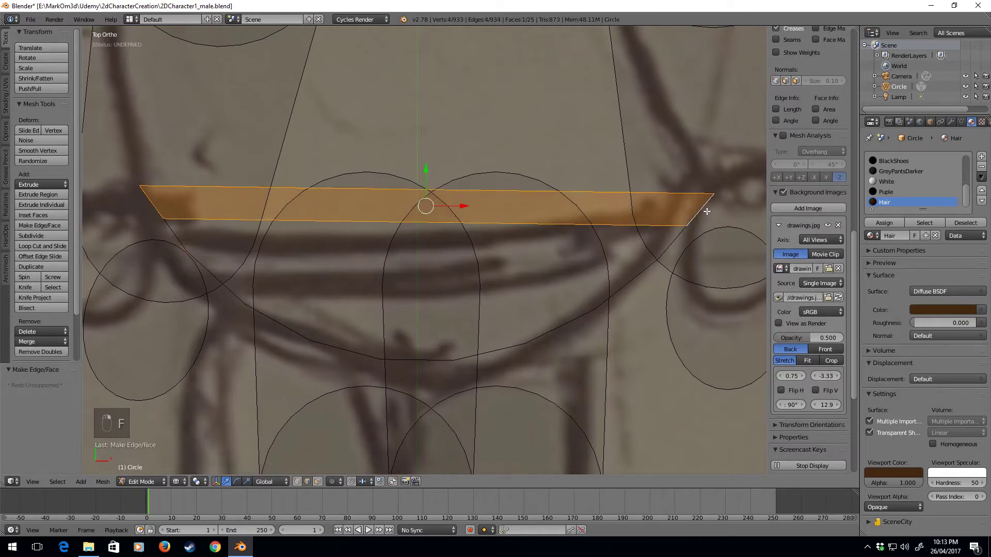
Step: Fill the area between the narrow band's lower edge and the rest of the bottom arc with a face
alt+right_click(672, 240)
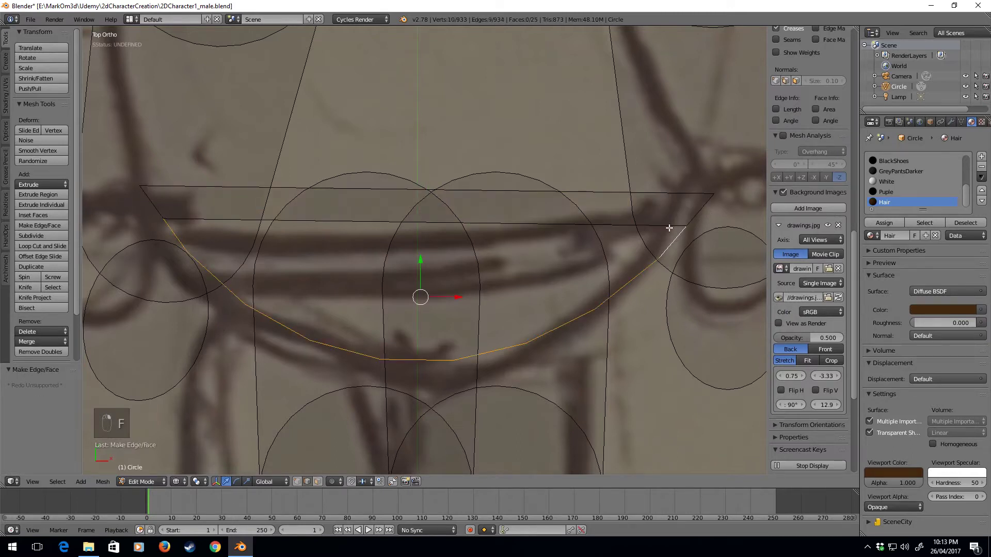
shift+right_click(668, 227)
key(f)
key(z)
key(z)
key(z)
key(z)
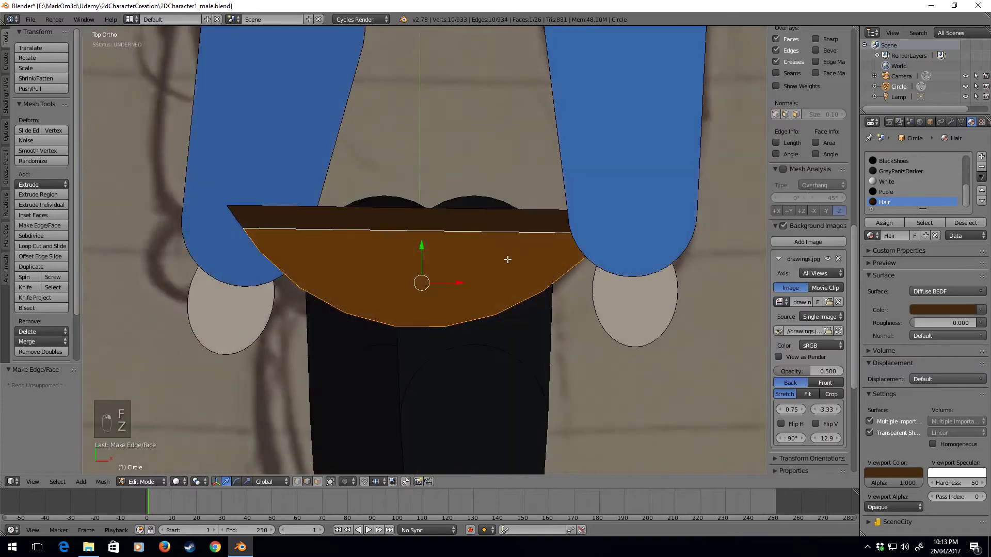
Step: Assign the GreyPants material to the curved face below the narrow belt band
key(Tab)
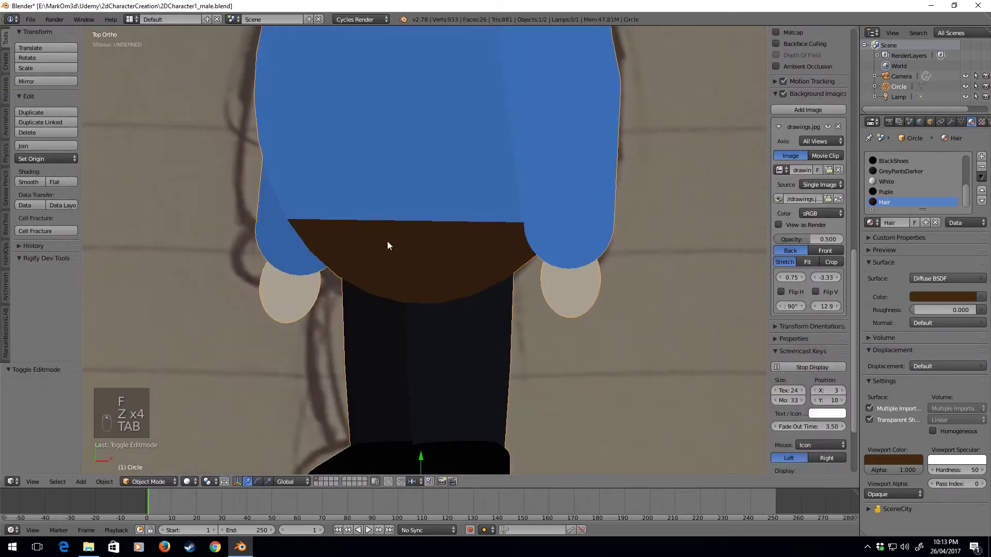
scroll(902, 203, up, 5)
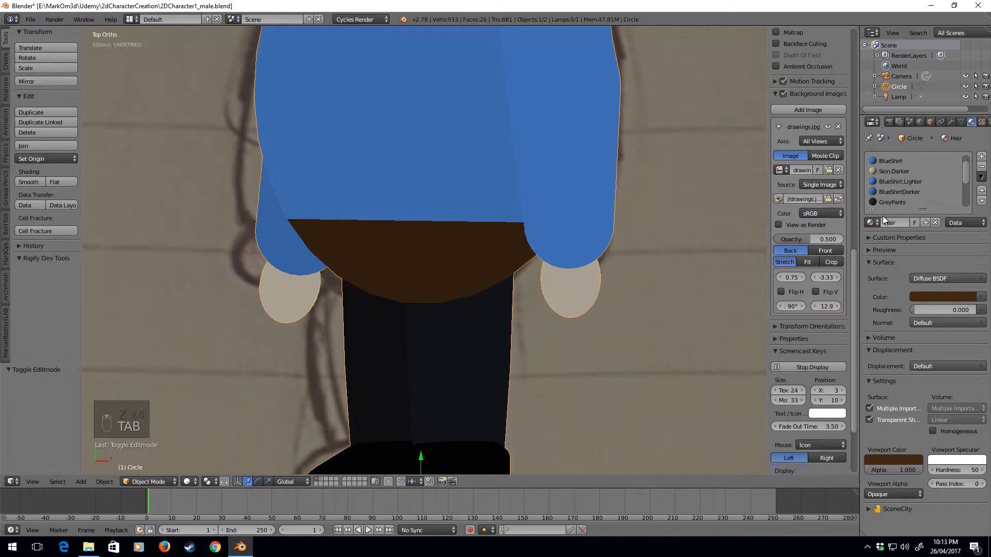
key(Tab)
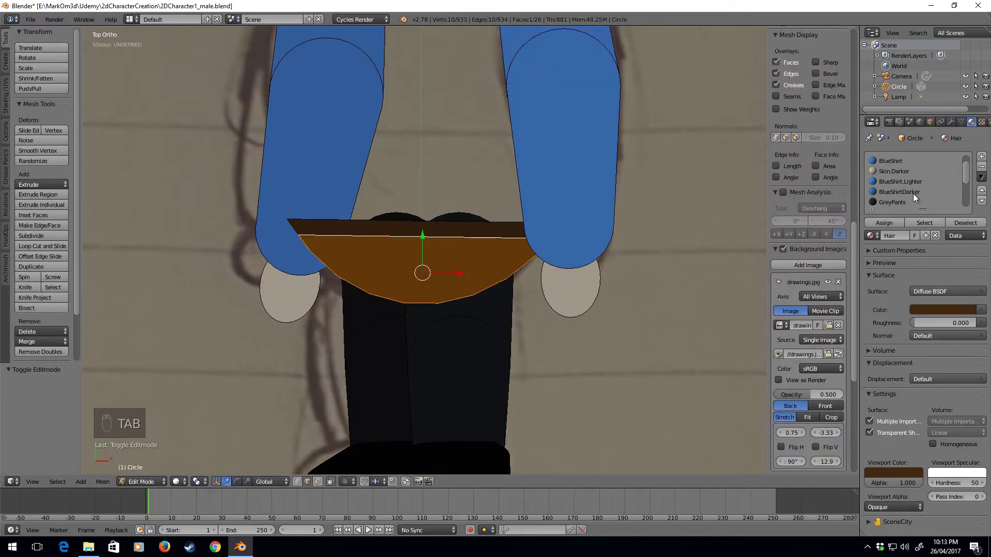
scroll(912, 194, down, 4)
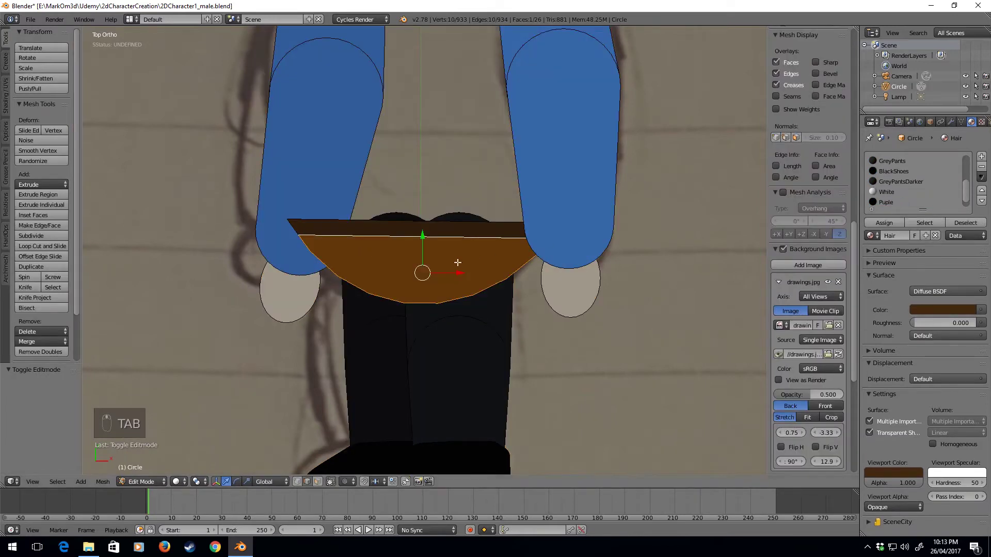
scroll(898, 196, up, 4)
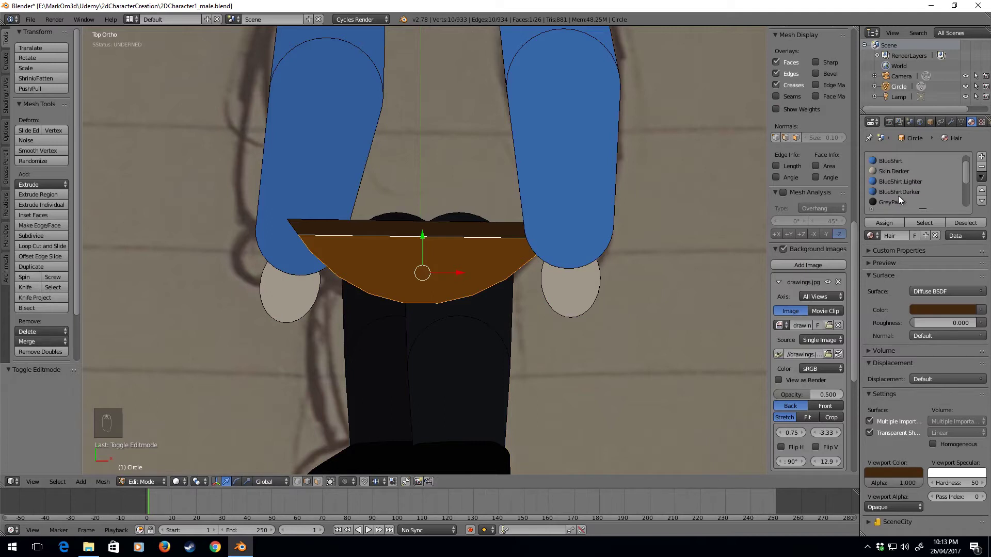
scroll(903, 203, down, 3)
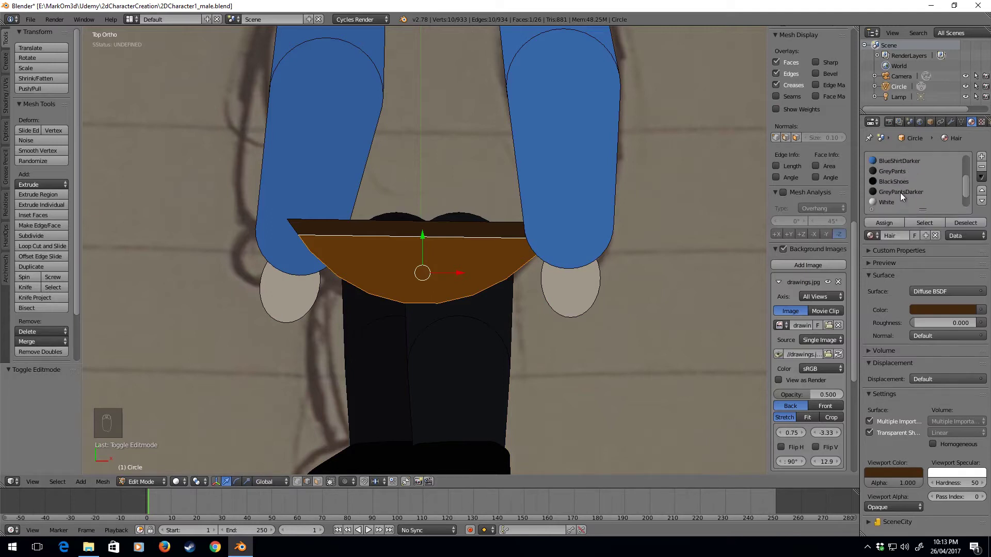
click(898, 171)
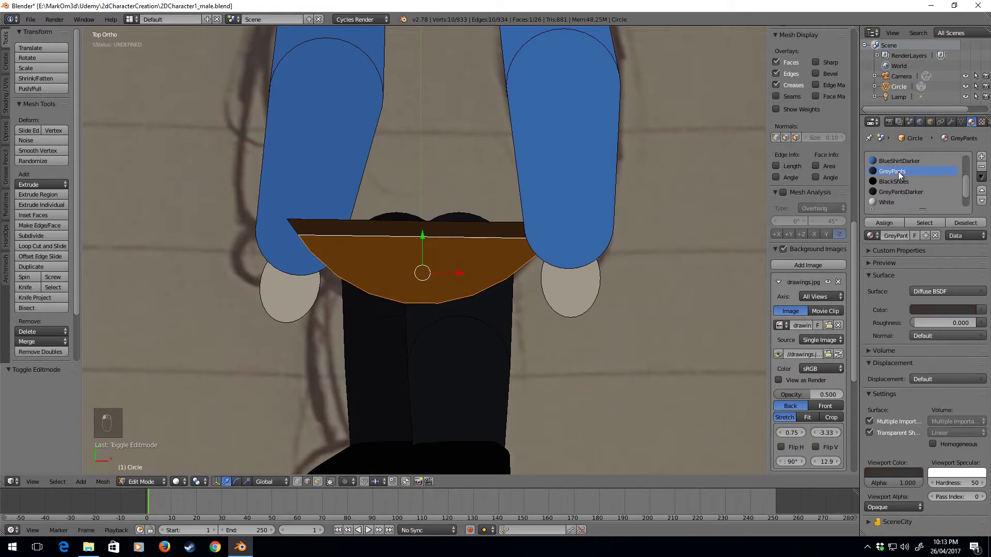
click(884, 223)
key(Tab)
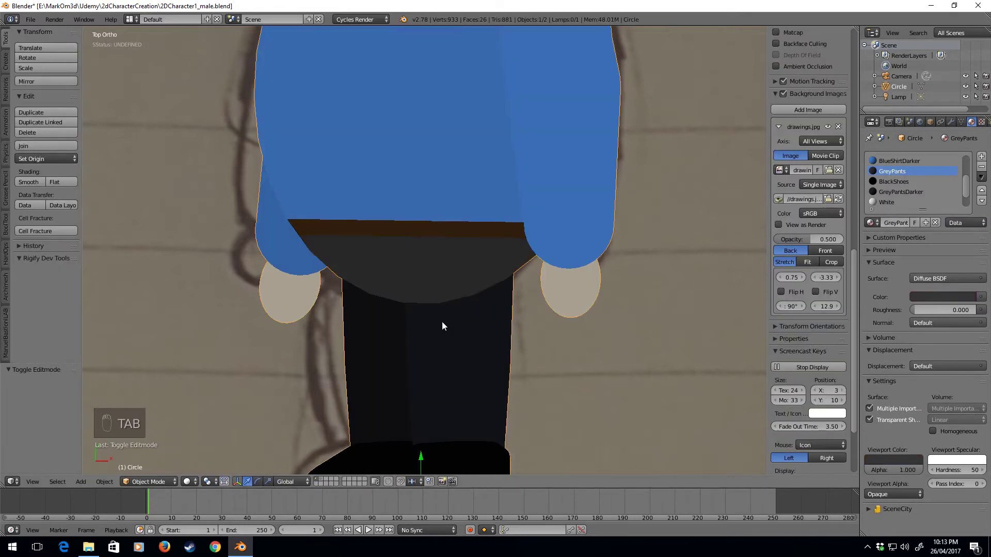
Step: Select both linked pieces of the trouser leg nearer the viewer and recalculate their normals to the inside
key(Tab)
right_click(527, 357)
key(ctrl+l)
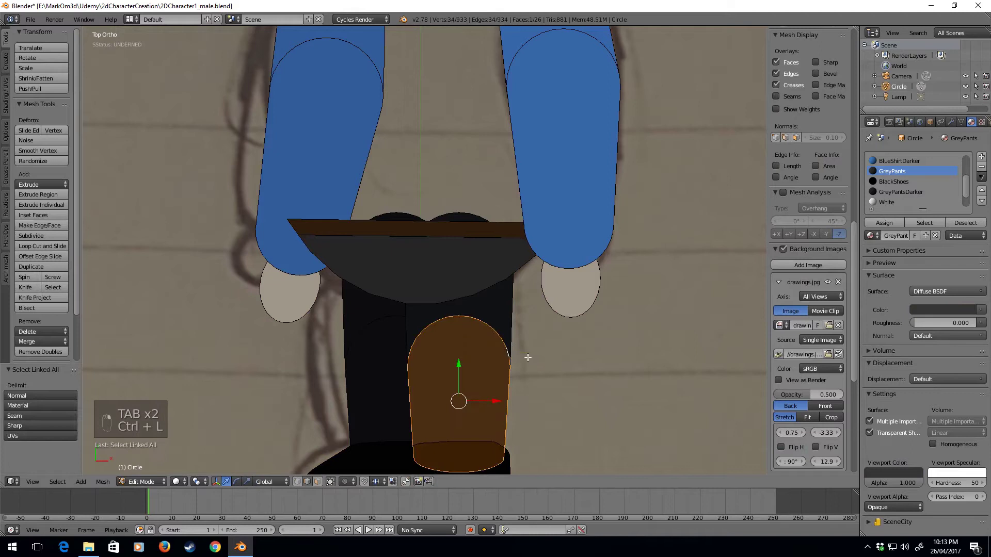
shift+right_click(513, 324)
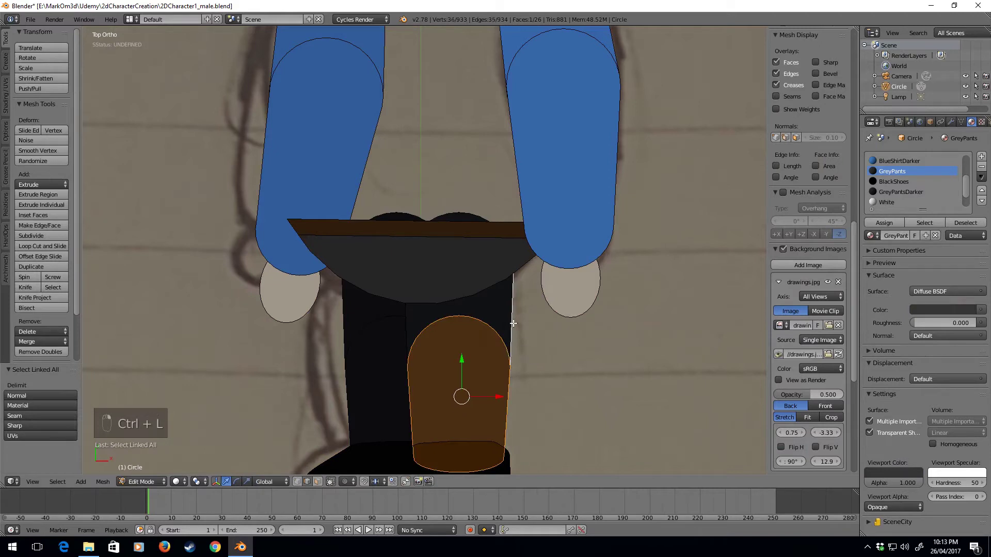
key(ctrl+l)
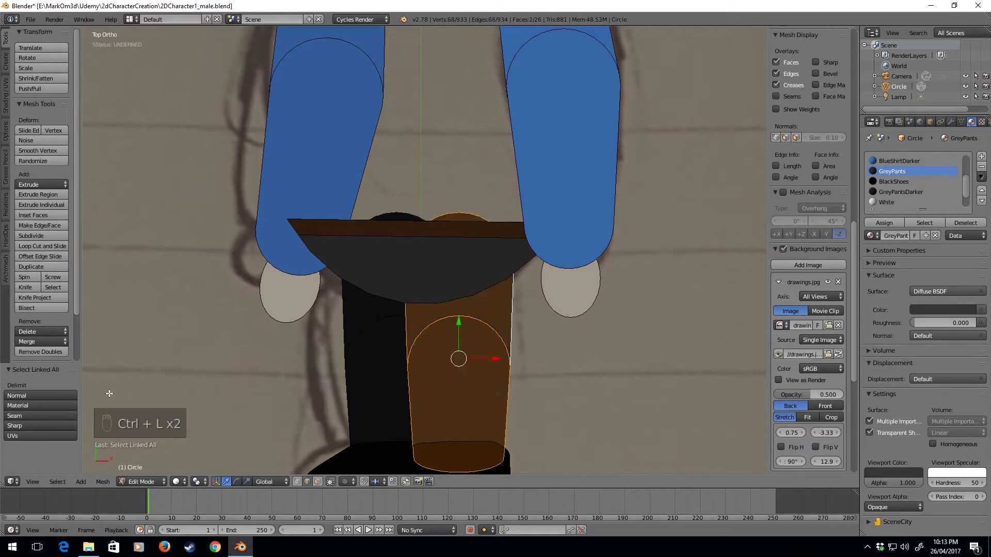
key(ctrl+n)
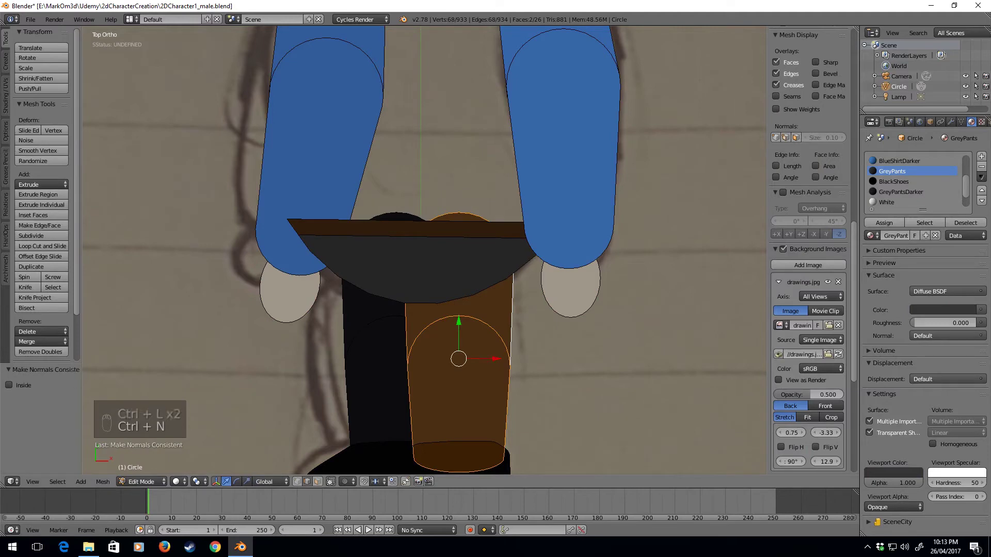
click(9, 385)
key(z)
key(z)
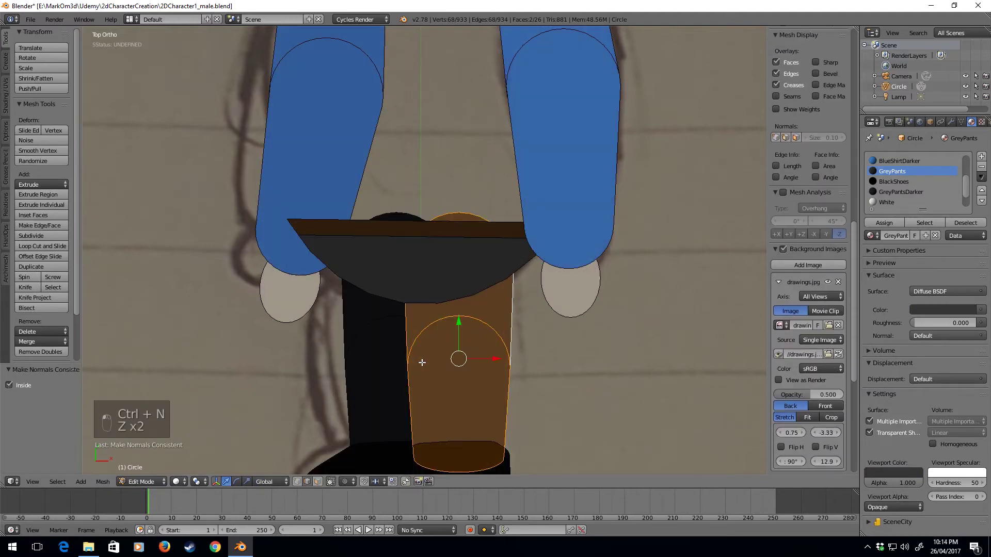
key(Tab)
key(Tab)
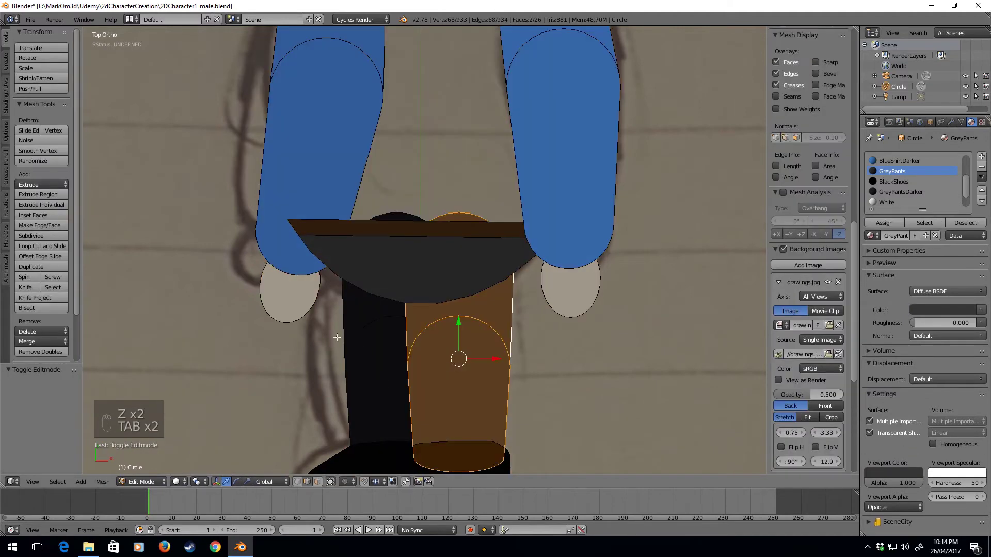
Step: Select the linked pieces of the character's rear trouser leg and recalculate their normals to the inside
right_click(356, 323)
key(ctrl+l)
key(ctrl+n)
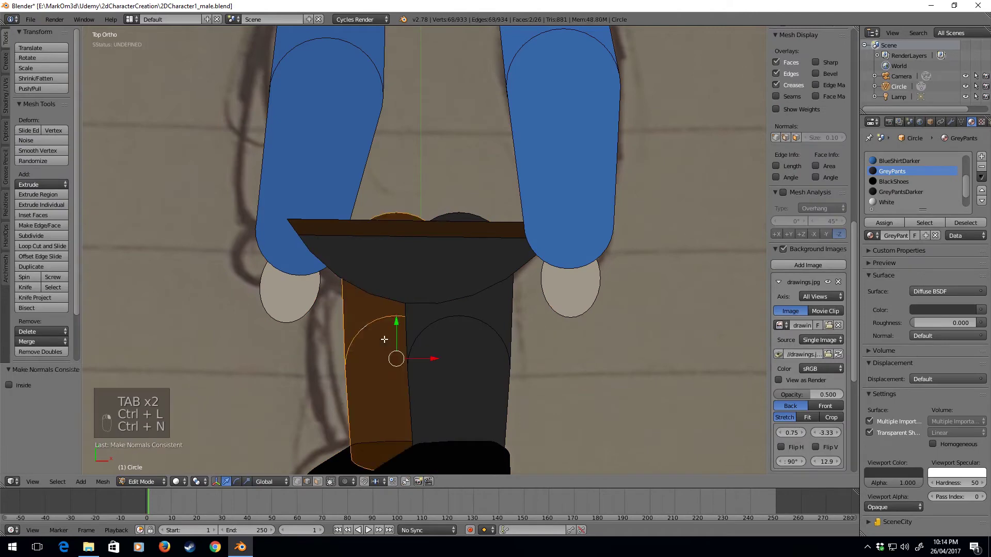
key(z)
key(z)
key(z)
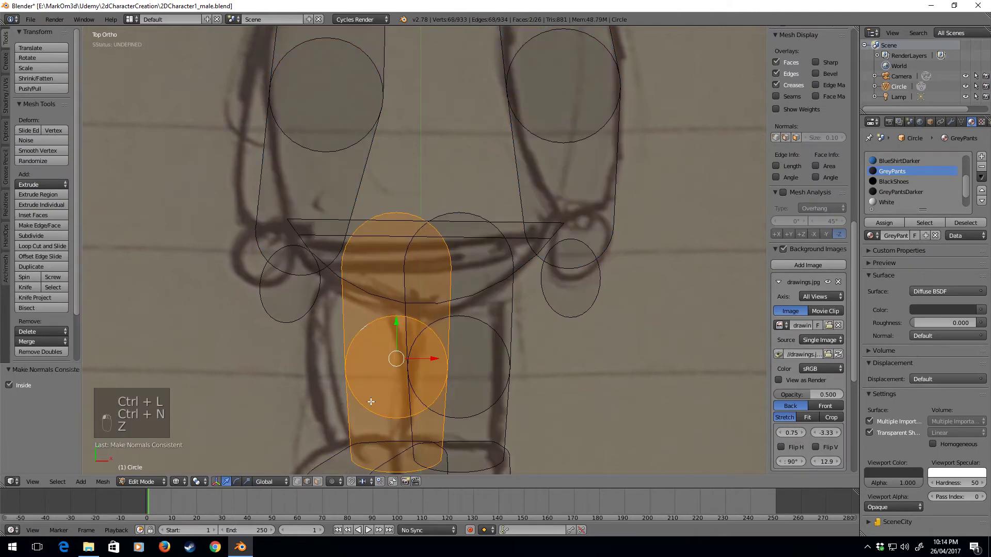
key(Tab)
Step: Examine the shaded character, comparing the trousers, belt, torso and head with the background sketch
scroll(382, 407, down, 3)
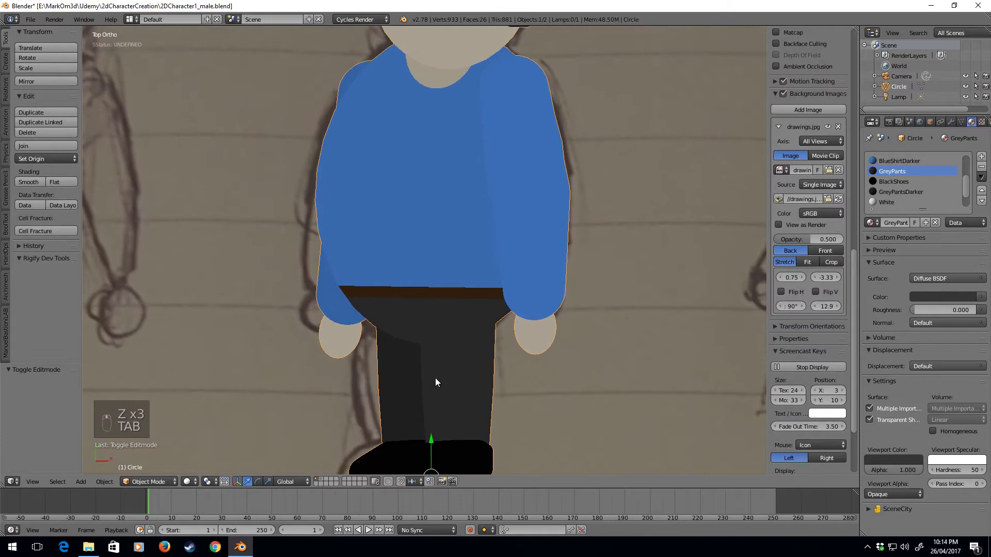
scroll(431, 376, up, 2)
shift+scroll(322, 276, up, 6)
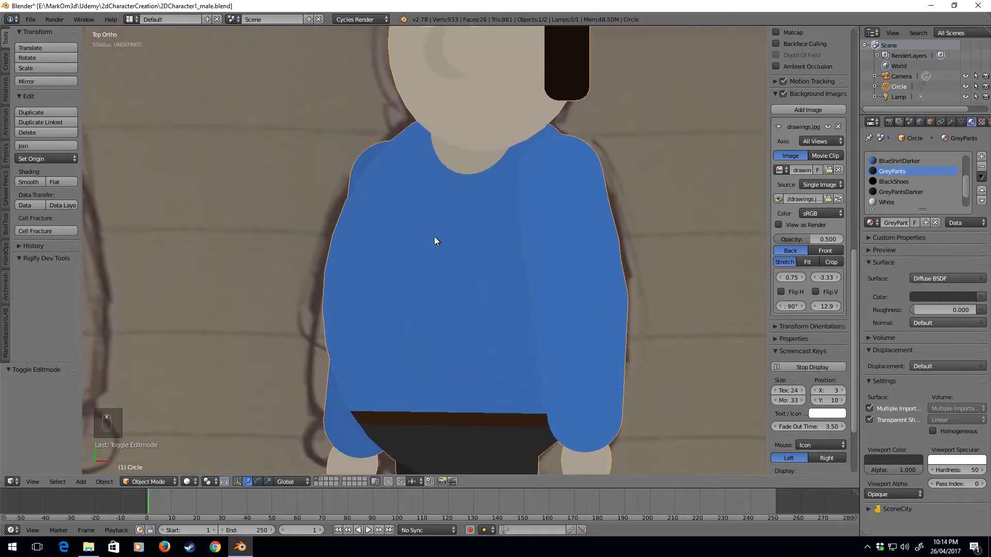
scroll(474, 314, down, 2)
shift+scroll(473, 313, down, 4)
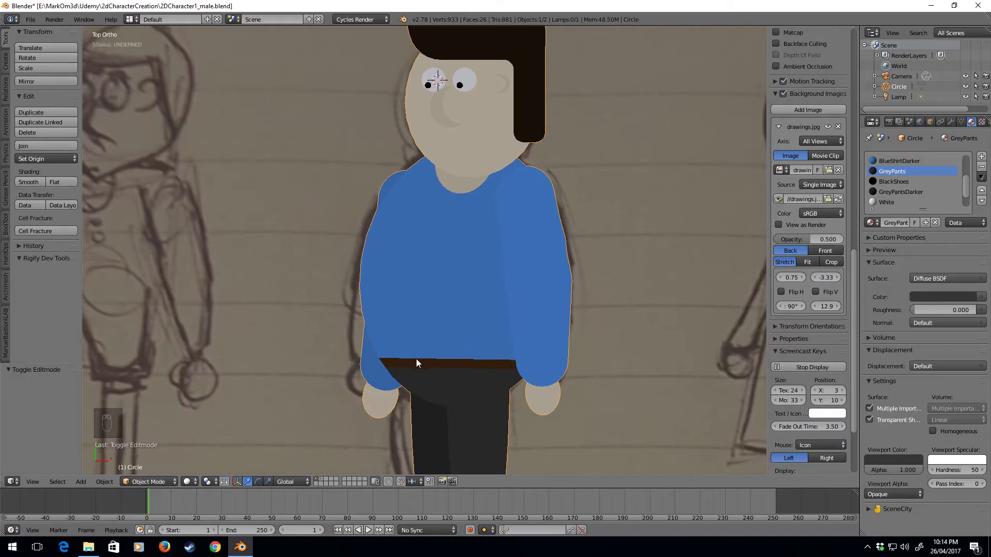
key(Tab)
scroll(565, 367, down, 3)
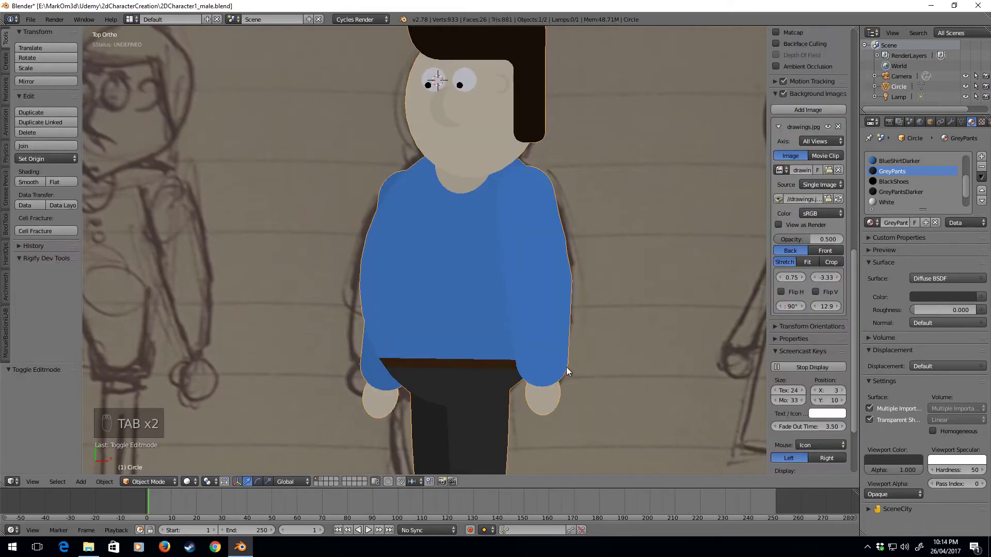
key(Tab)
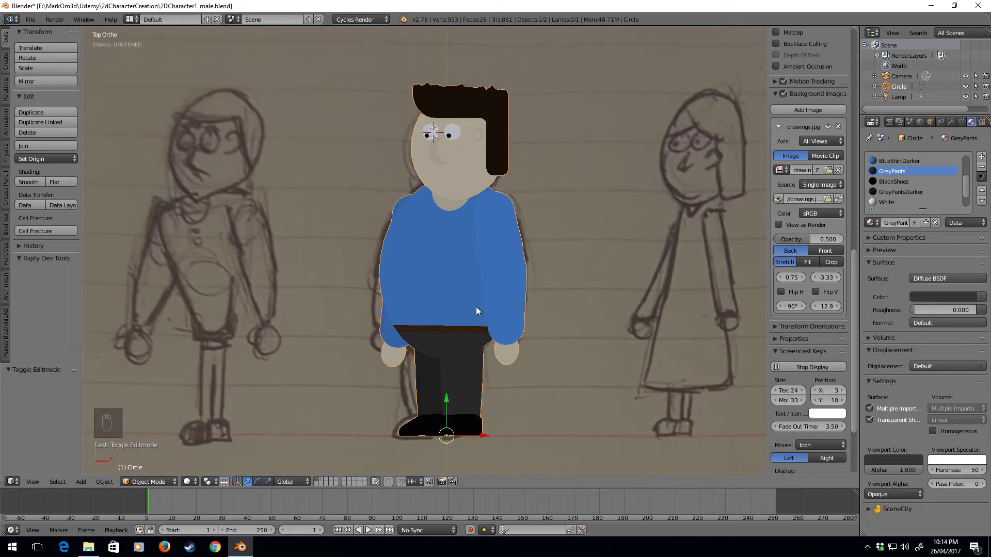
shift+scroll(473, 253, up, 1)
scroll(474, 254, up, 4)
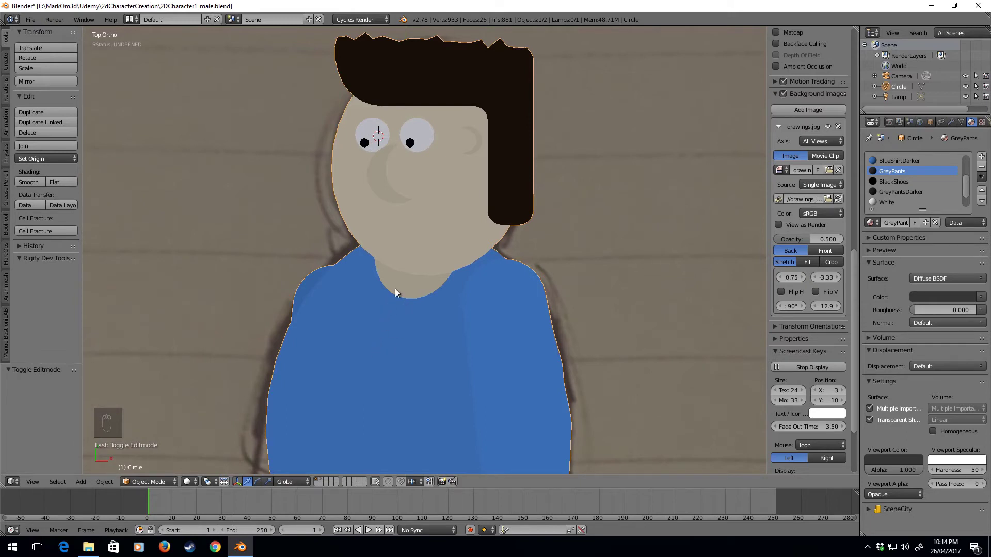
Step: Reveal the hidden torso geometry in edit mode, then view the complete character in object mode
key(Tab)
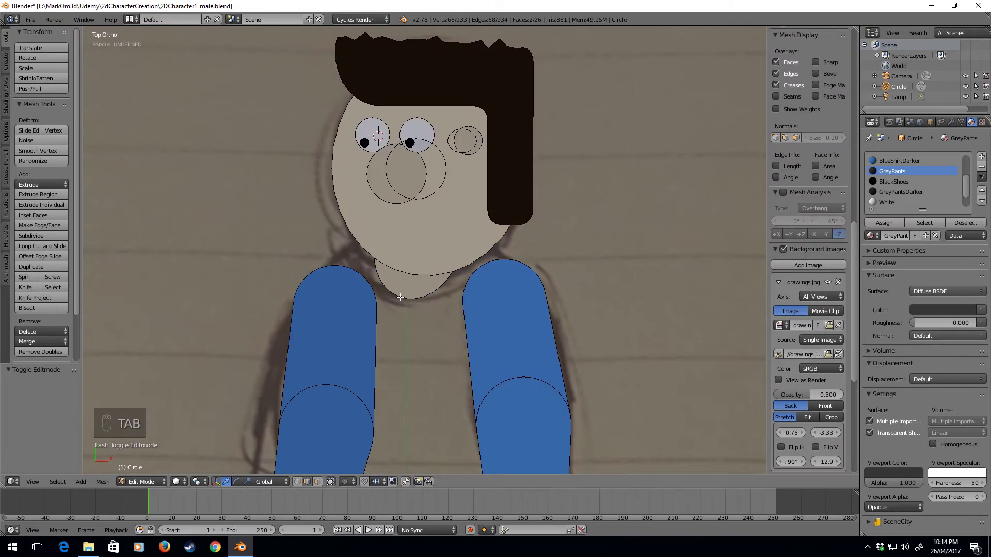
key(a)
key(a)
key(a)
key(a)
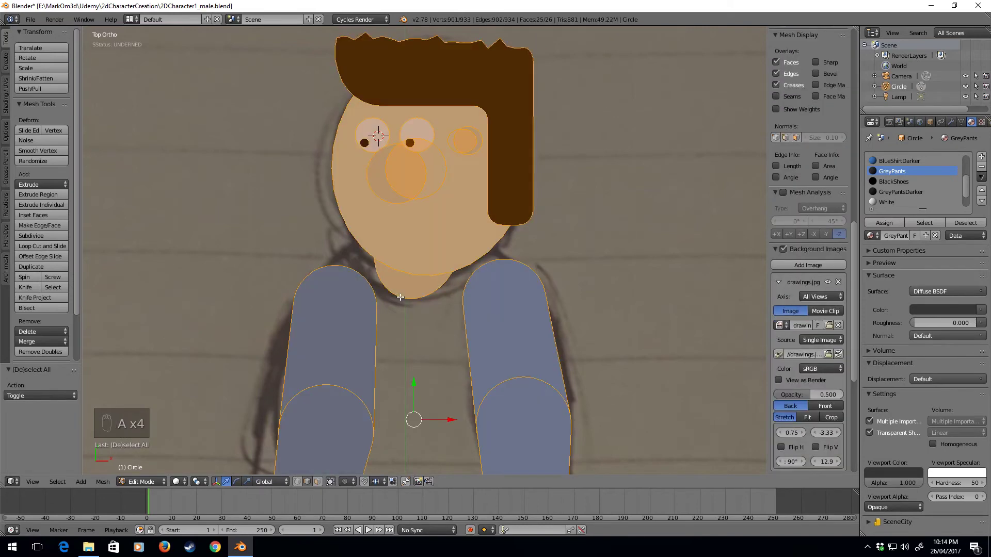
key(alt+h)
key(Tab)
scroll(416, 333, down, 3)
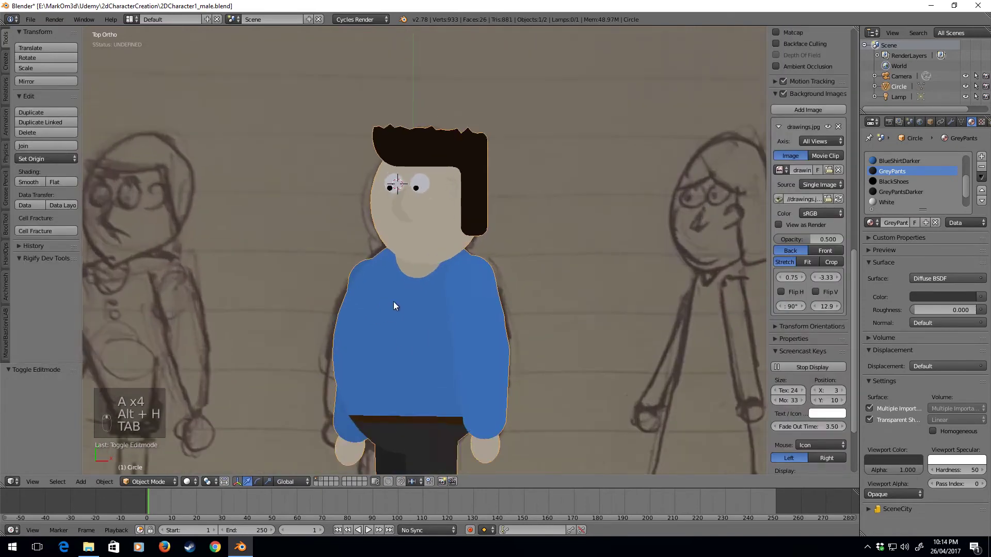
Step: In vertex select mode, select two neighbouring vertices at the lowest part of the neck's curve
key(Tab)
scroll(393, 305, up, 5)
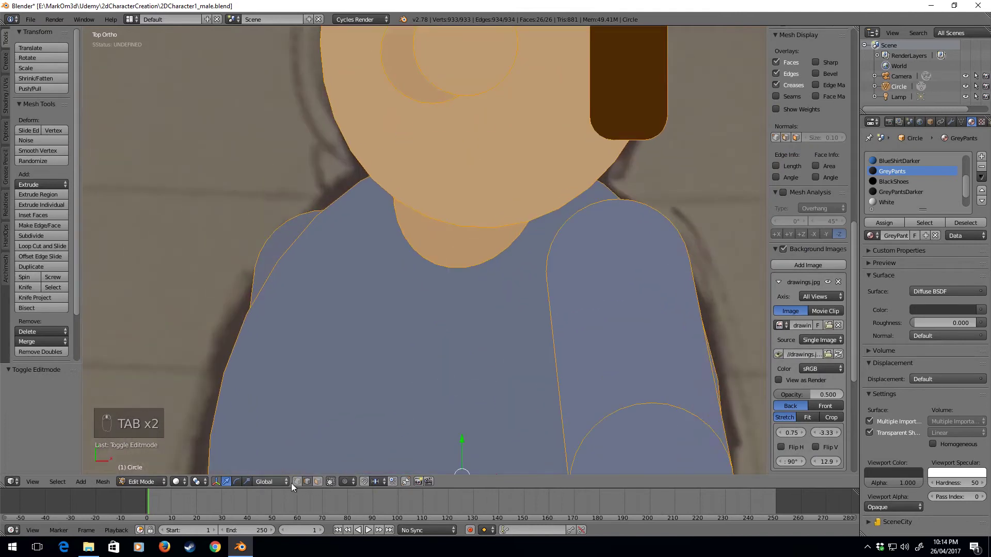
right_click(435, 264)
click(436, 264)
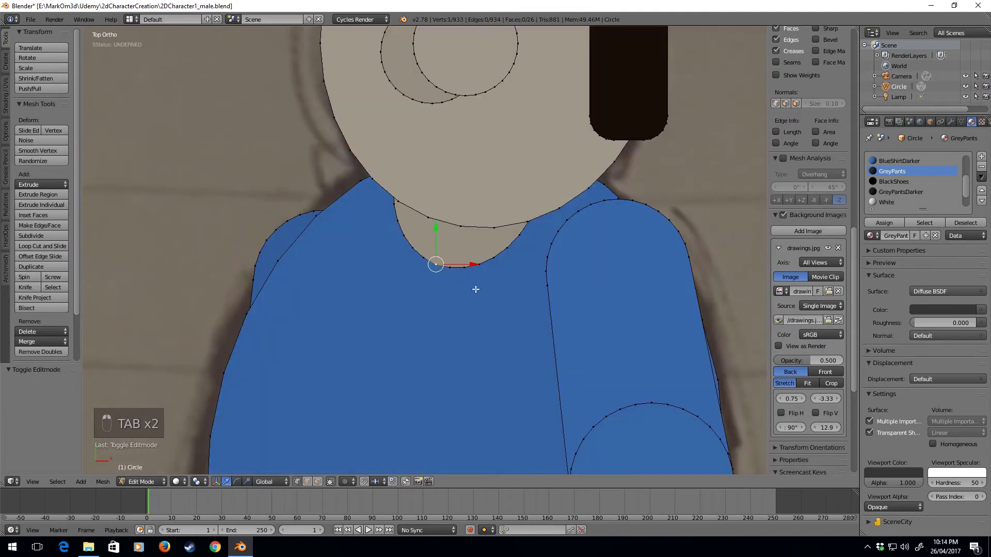
right_click(449, 268)
click(449, 268)
shift+right_click(436, 268)
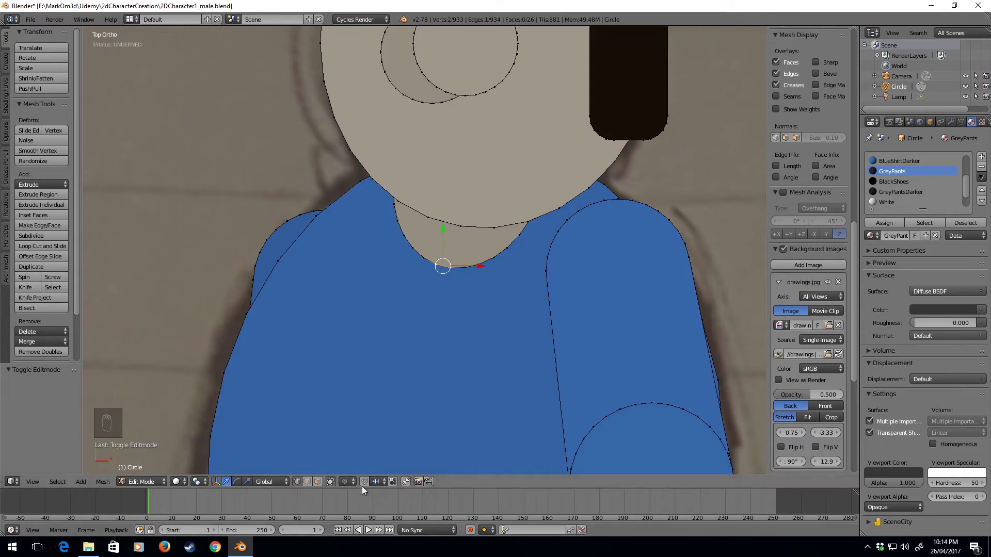
Step: Turn on proportional editing in Enable mode with the Smooth falloff
click(346, 481)
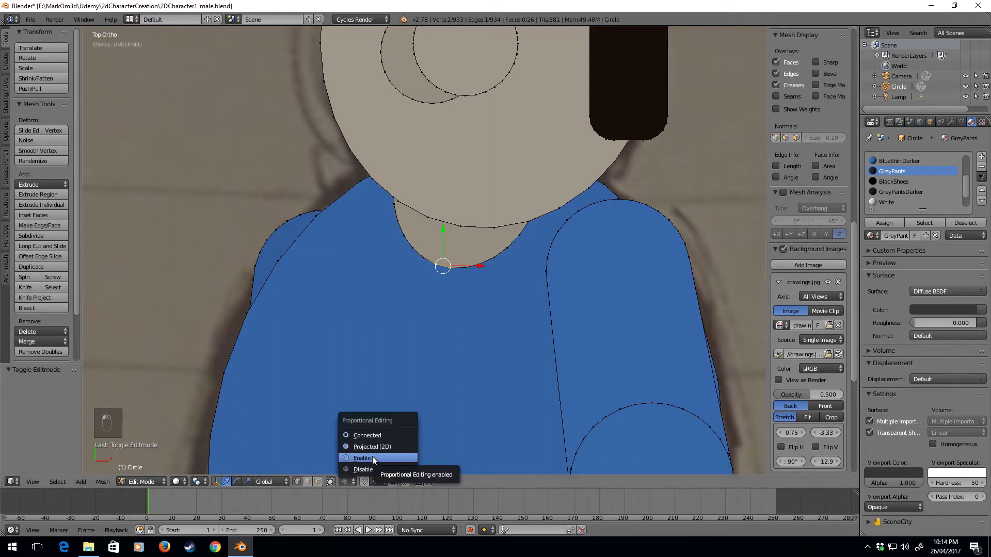
click(376, 435)
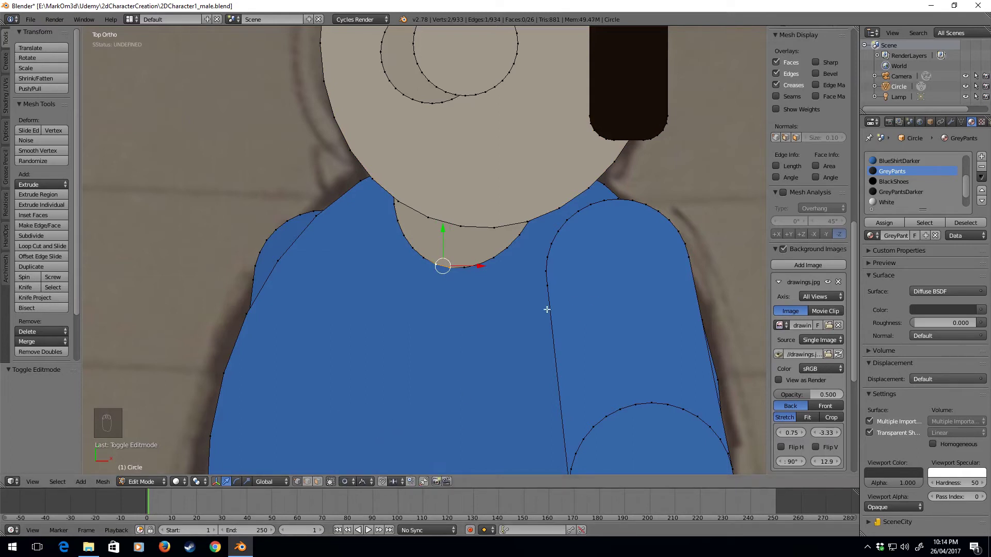
click(344, 482)
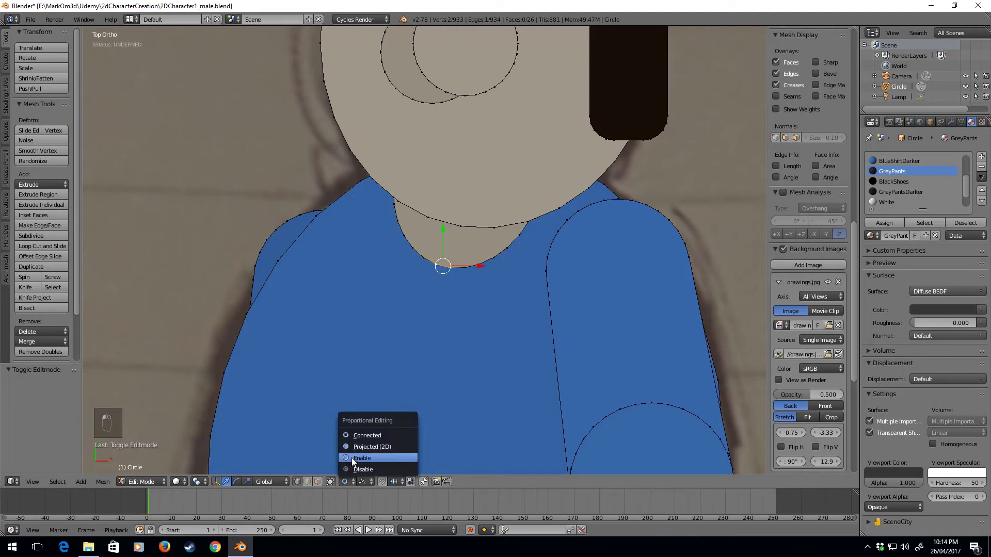
click(352, 457)
click(362, 482)
click(373, 466)
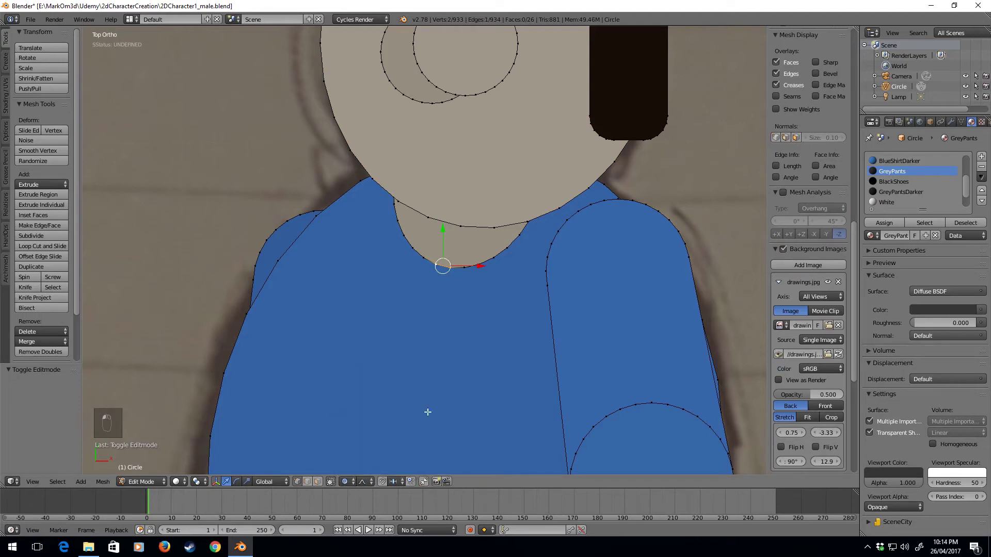
Step: Try moving the two selected neck vertices with proportional editing at an influence size of 0.51
key(g)
scroll(503, 353, down, 10)
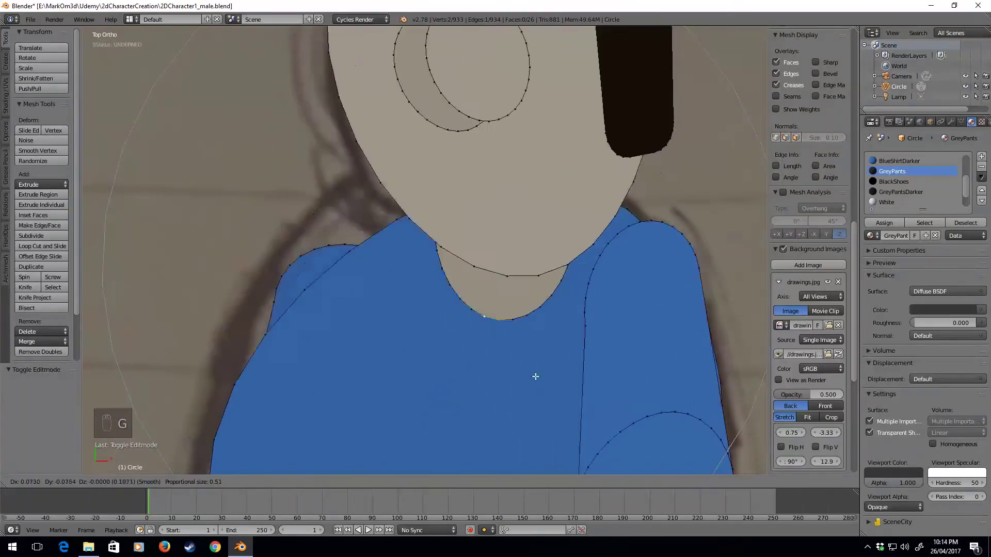
right_click(423, 452)
Step: Scale the two lowest neck vertices to about 0.18 with proportional editing at size 0.24, shaping the neckline into a V
click(347, 482)
scroll(453, 290, up, 1)
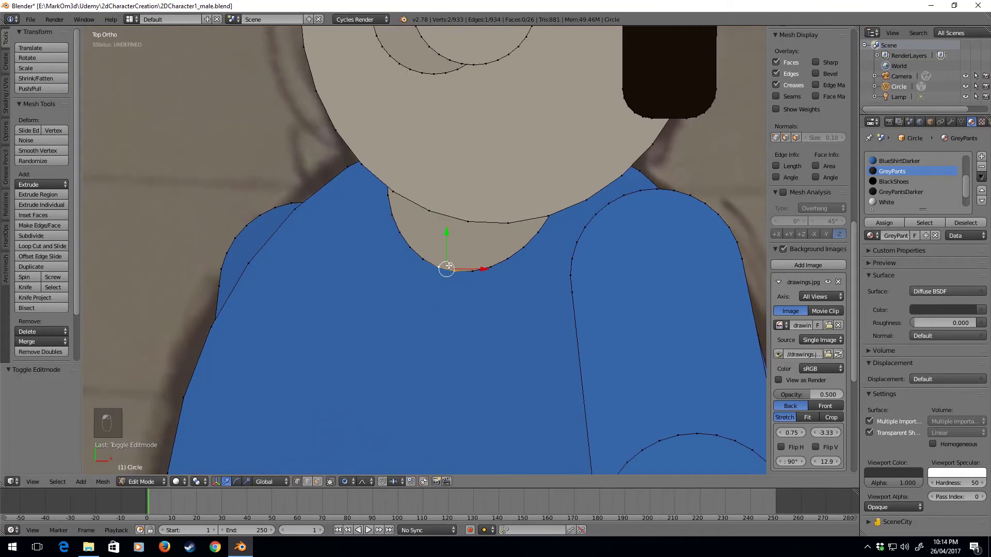
key(s)
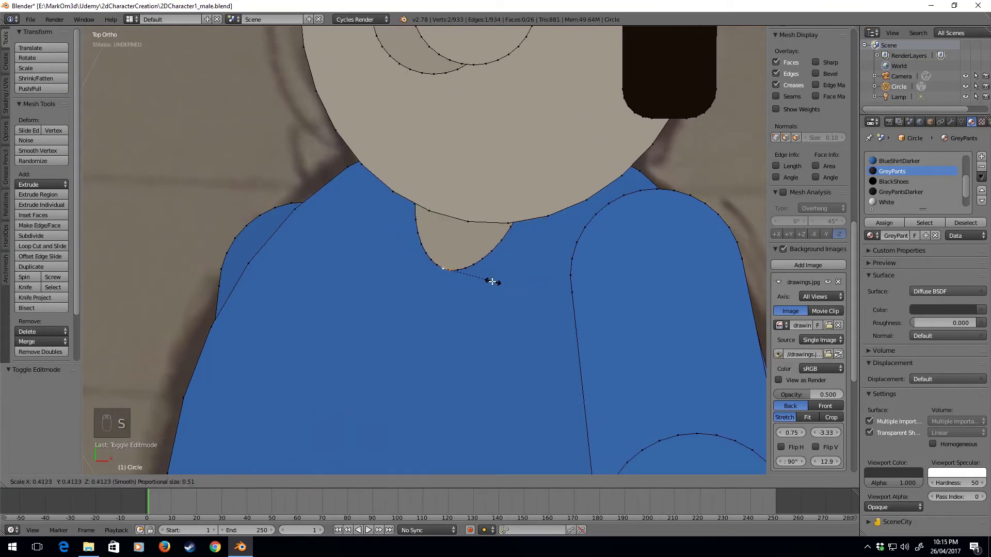
scroll(483, 281, up, 5)
scroll(483, 280, up, 6)
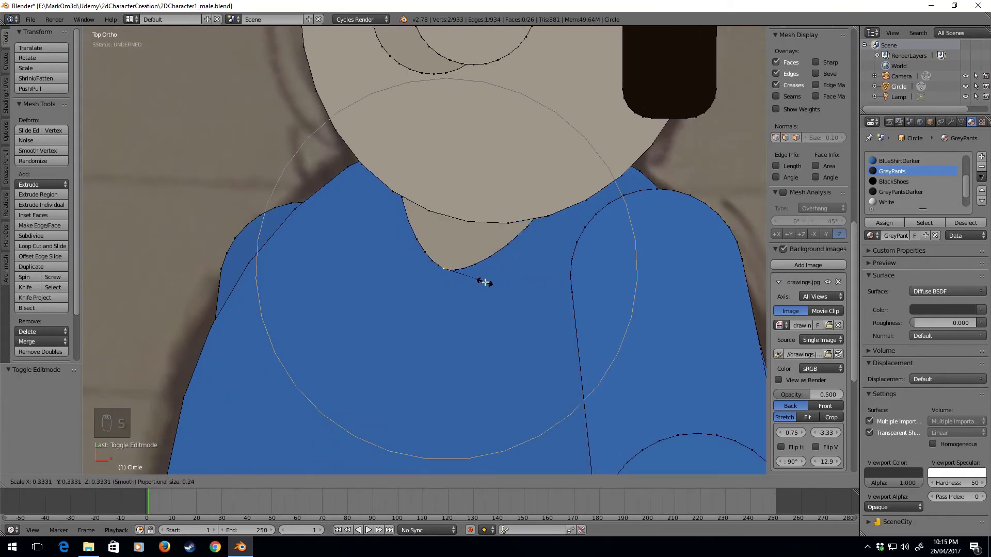
scroll(493, 289, down, 3)
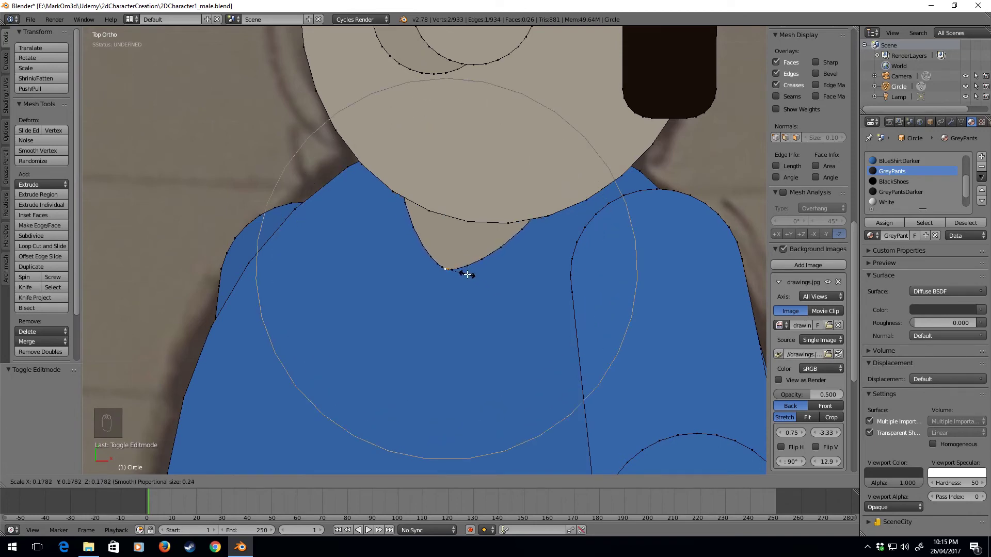
key(z)
key(z)
key(z)
click(464, 271)
key(Tab)
scroll(448, 293, down, 5)
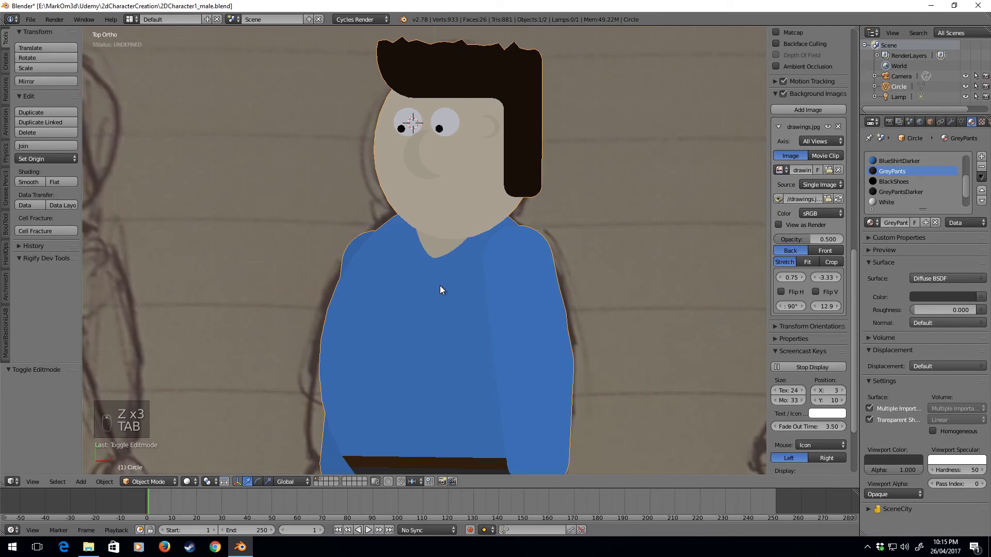
Step: Add a 32-vertex circle to the mesh just below the neckline and turn off proportional editing
key(Tab)
scroll(436, 278, up, 2)
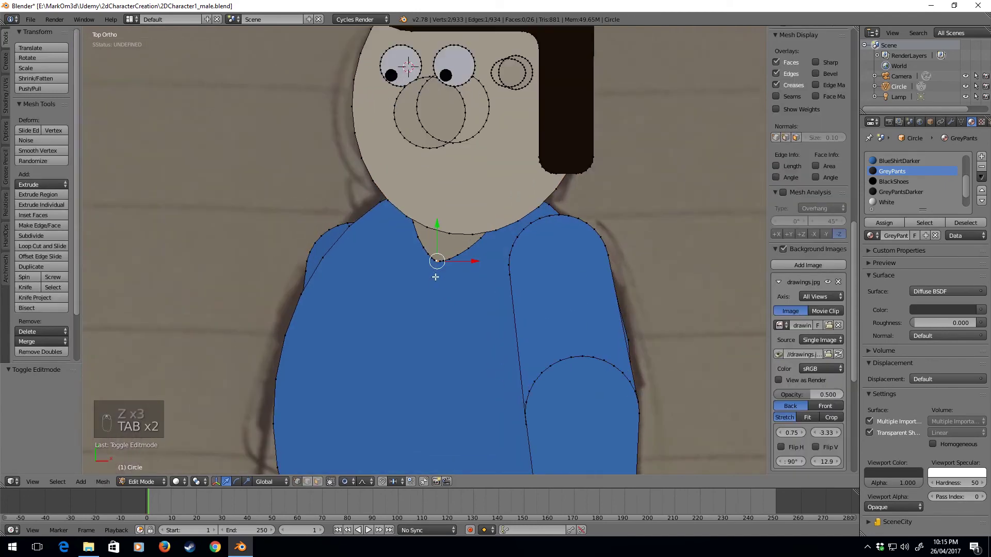
key(shift+a)
click(462, 290)
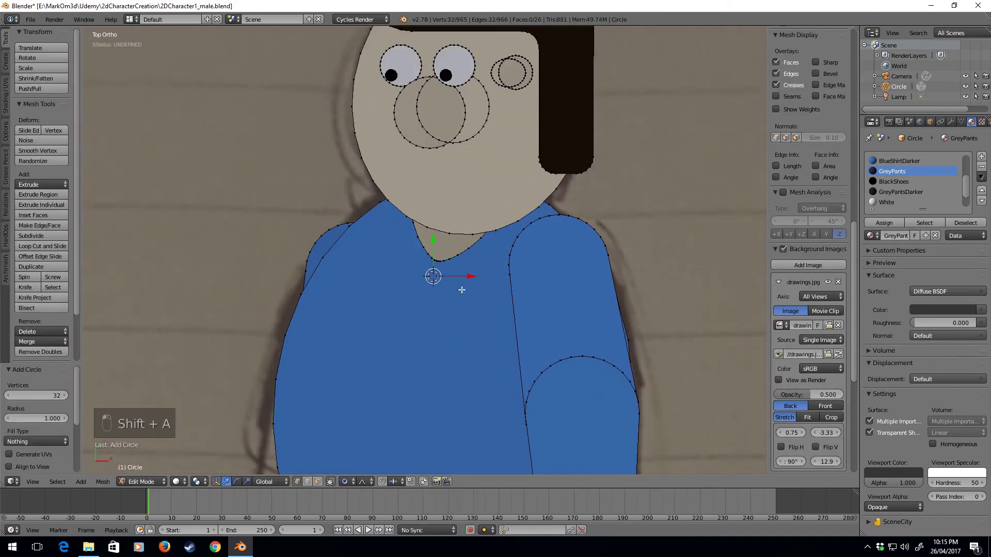
click(345, 482)
click(350, 472)
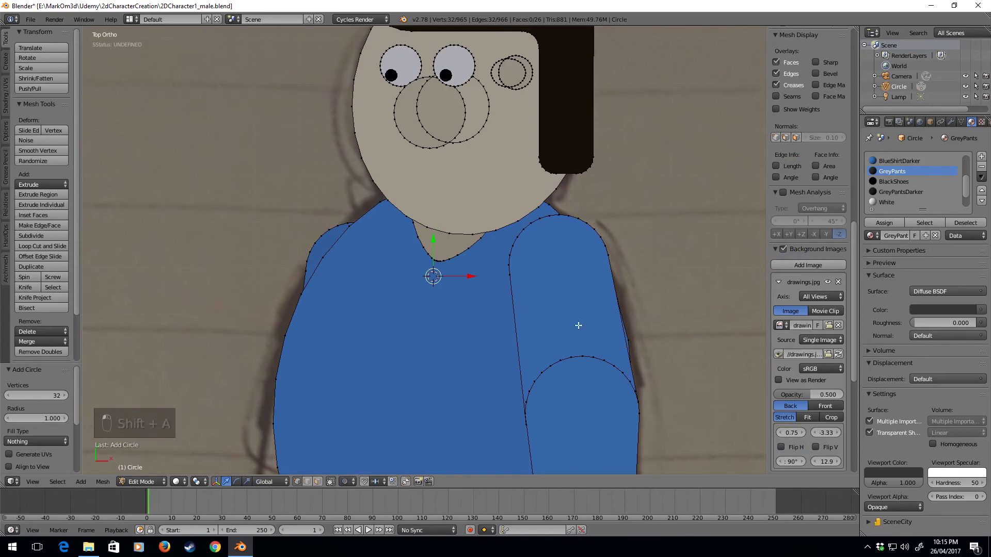
Step: Scale the new circle by about 0.077 and then reduce it further to the size of a small shirt button
scroll(622, 356, down, 3)
key(s)
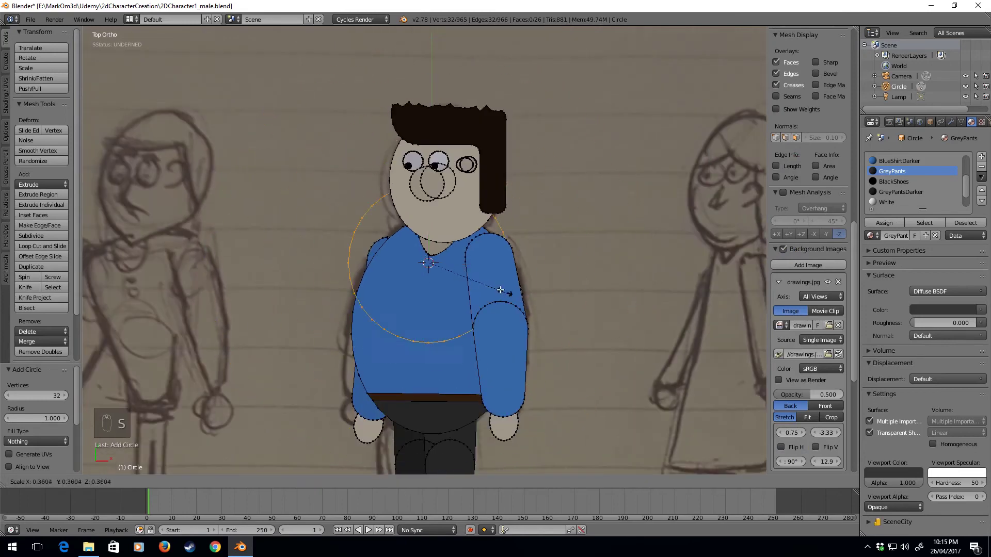
click(475, 279)
scroll(475, 279, up, 3)
key(s)
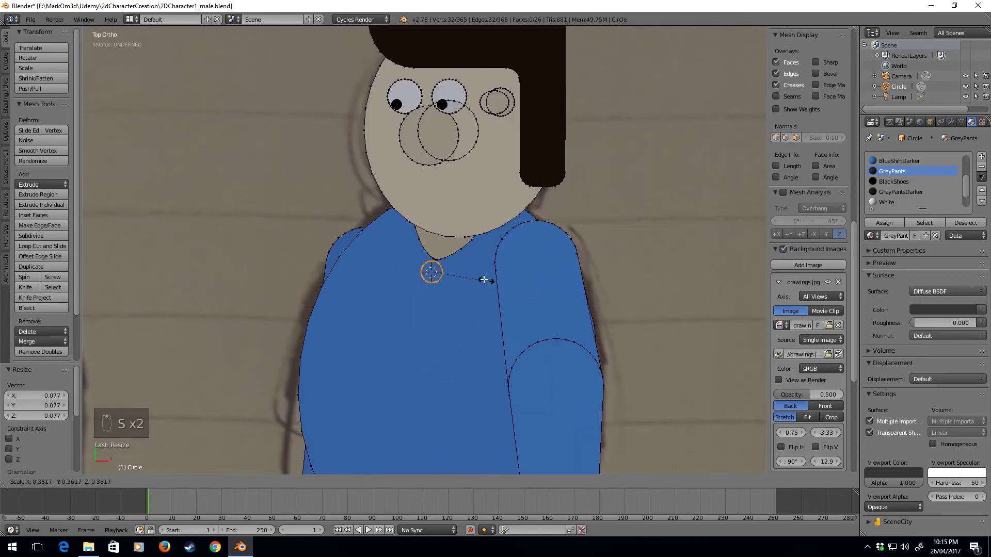
click(462, 272)
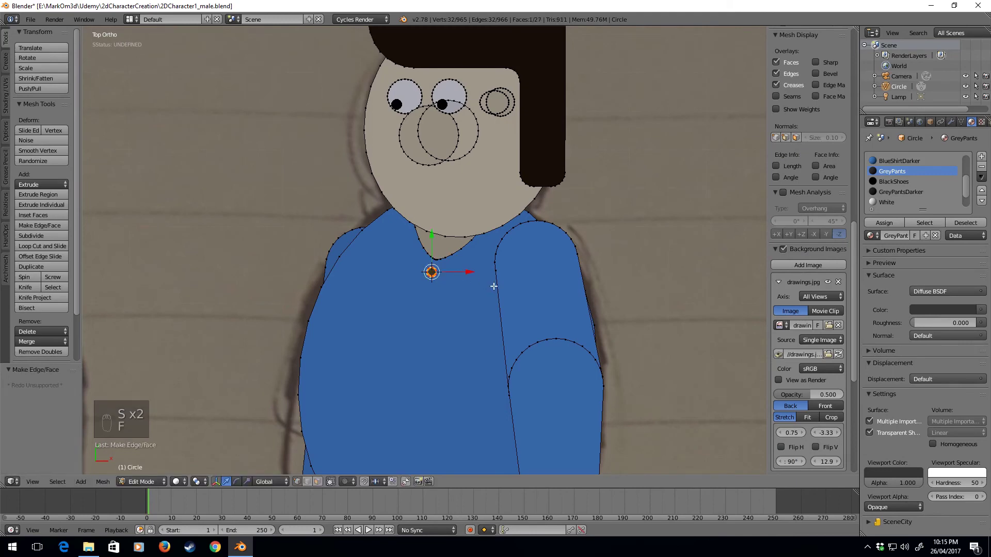
Step: Fill the small circle with a face and raise it 0.011 along Z in front of the shirt
middle_drag(461, 274, 413, 258)
key(f)
drag(413, 255, 419, 257)
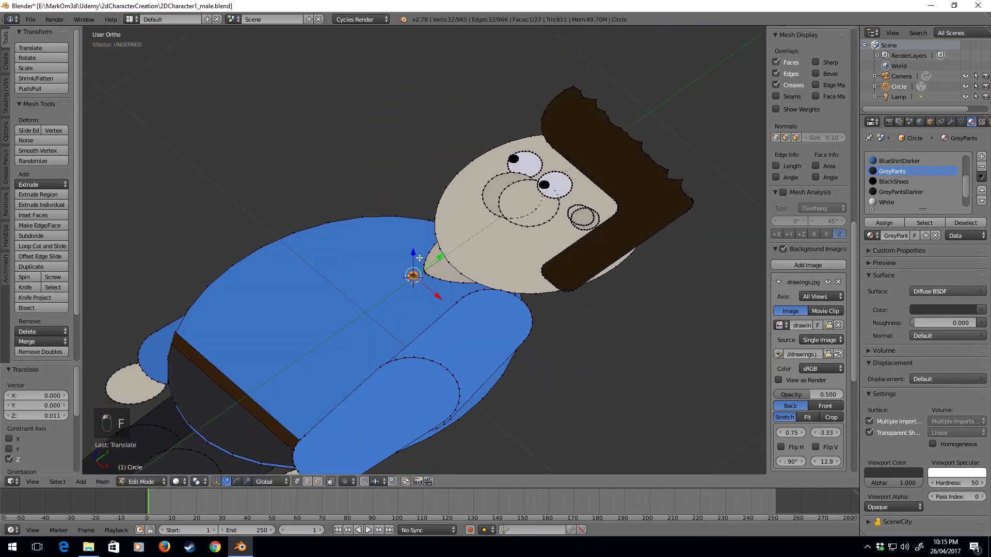
key(KP_7)
Step: Assign the White material to the button face and make its normals consistent
scroll(896, 199, down, 2)
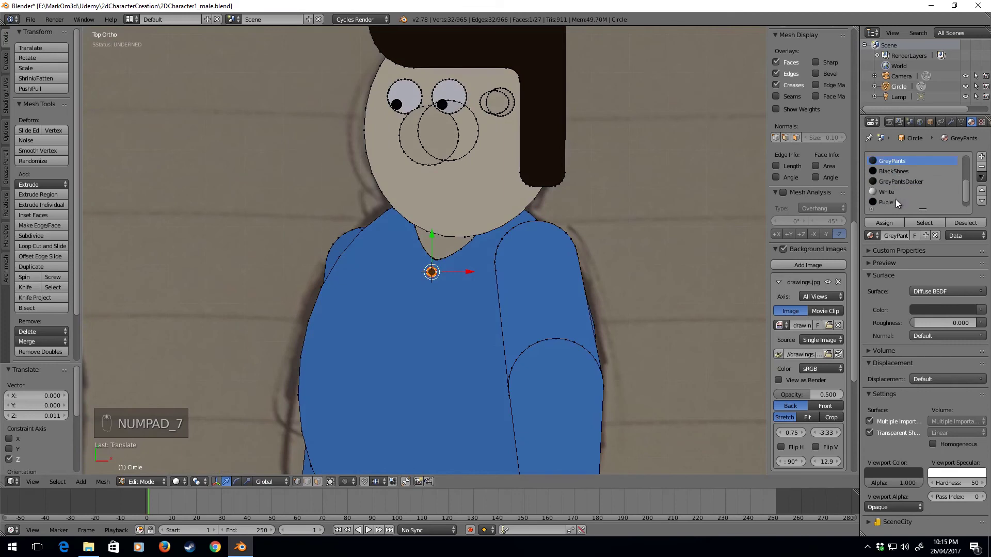
click(887, 181)
click(890, 223)
scroll(499, 283, up, 6)
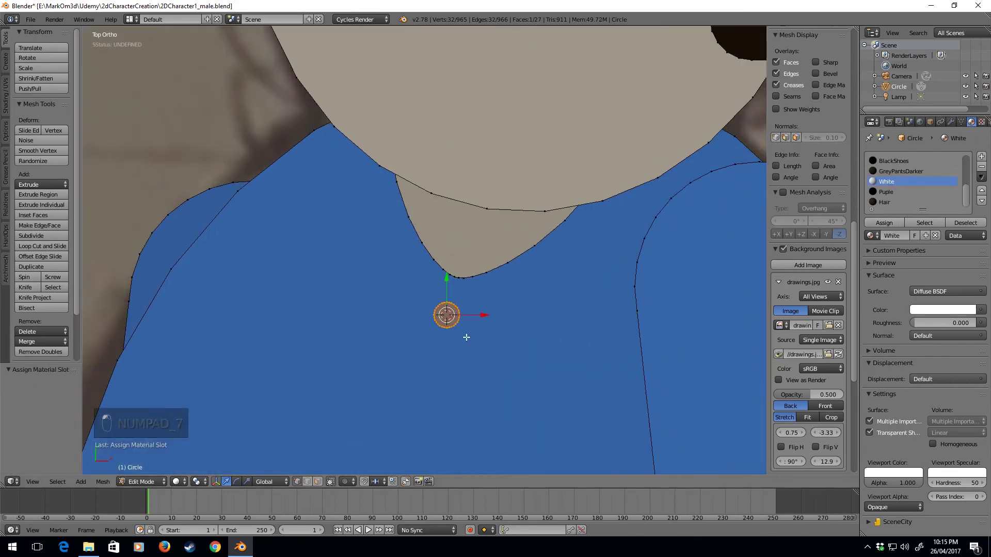
key(ctrl+n)
key(z)
key(z)
key(z)
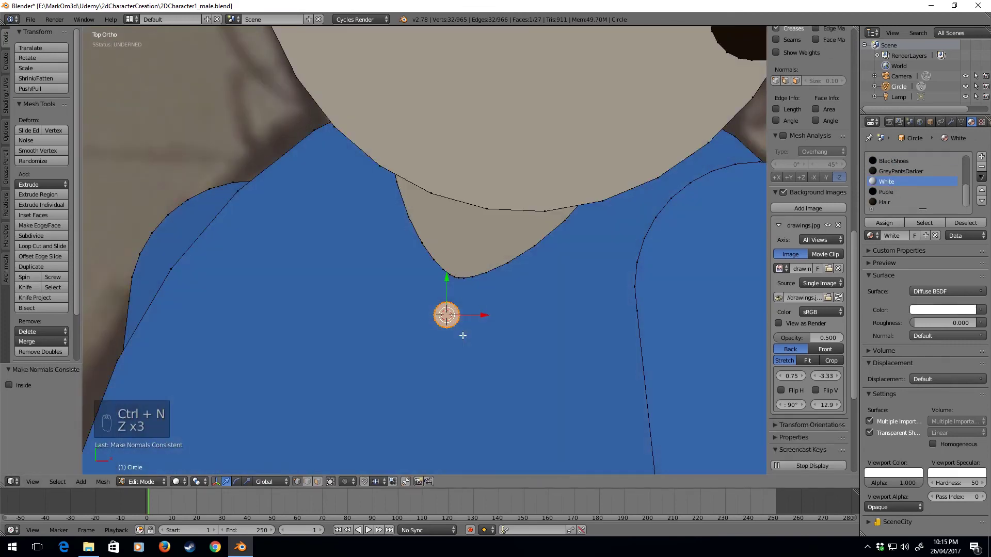
Step: Duplicate the white button and place the copy about 0.046 to the left and 0.054 below the original
scroll(467, 338, down, 3)
key(shift+d)
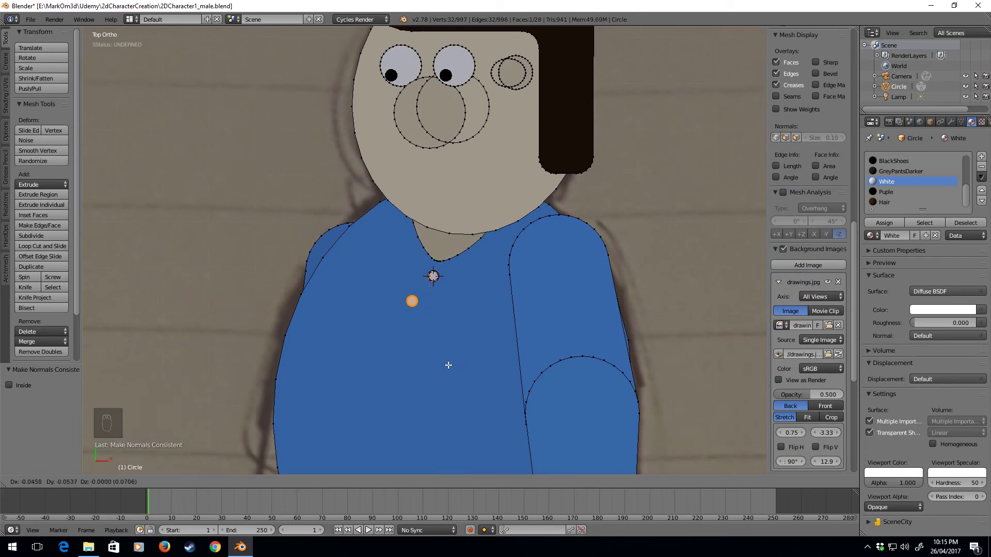
click(449, 361)
Step: Select the whole upper button and move it about 0.022 to the left, then check it in object mode
right_click(445, 278)
key(ctrl+l)
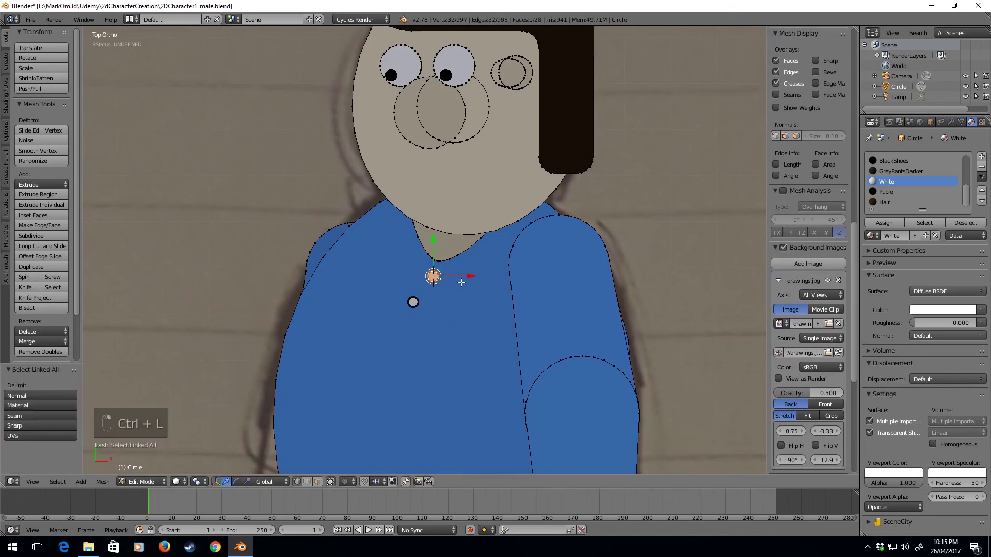
key(g)
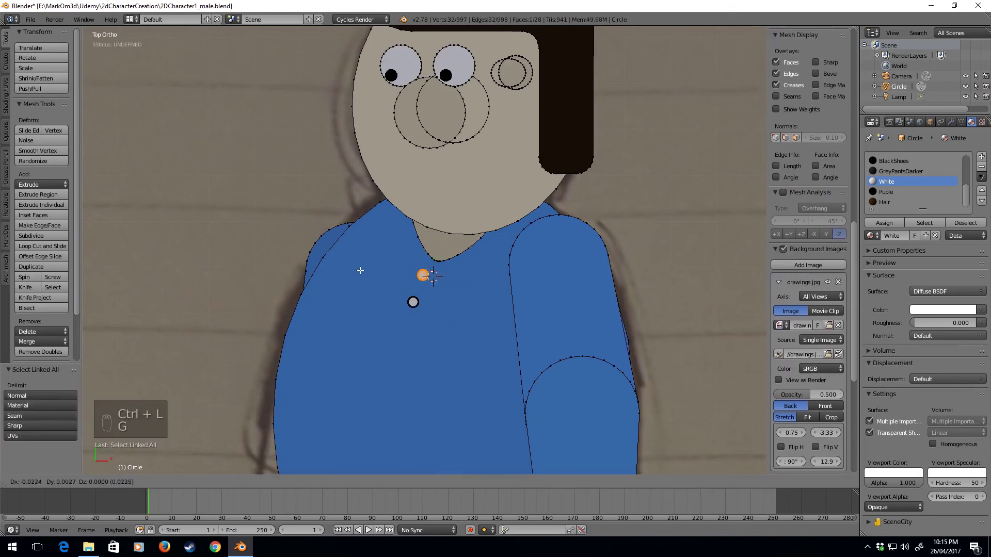
scroll(364, 270, down, 6)
key(z)
key(z)
key(z)
key(Tab)
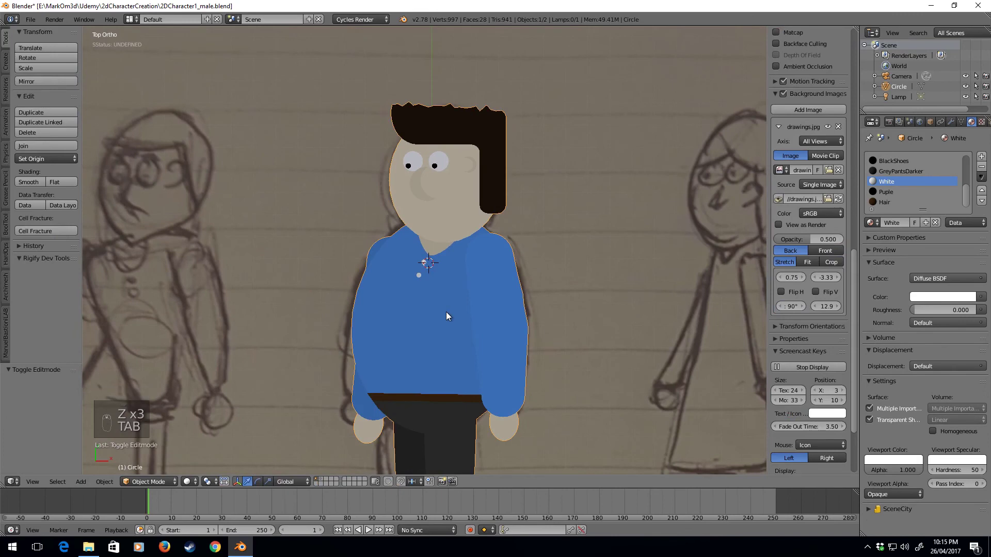
Step: Select the entire neck shape by its linked geometry and rotate it about 9 degrees
scroll(446, 312, up, 5)
key(Tab)
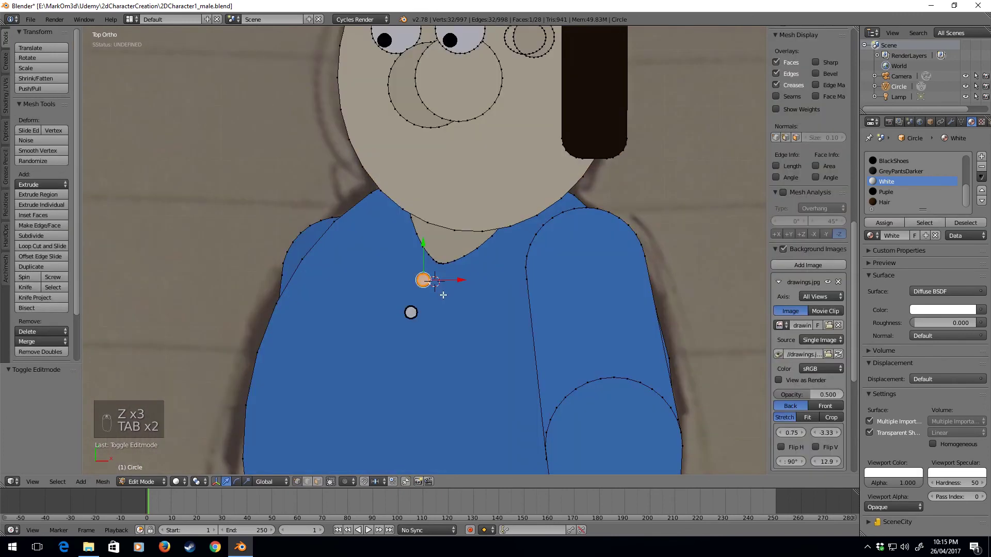
right_click(441, 269)
key(ctrl+l)
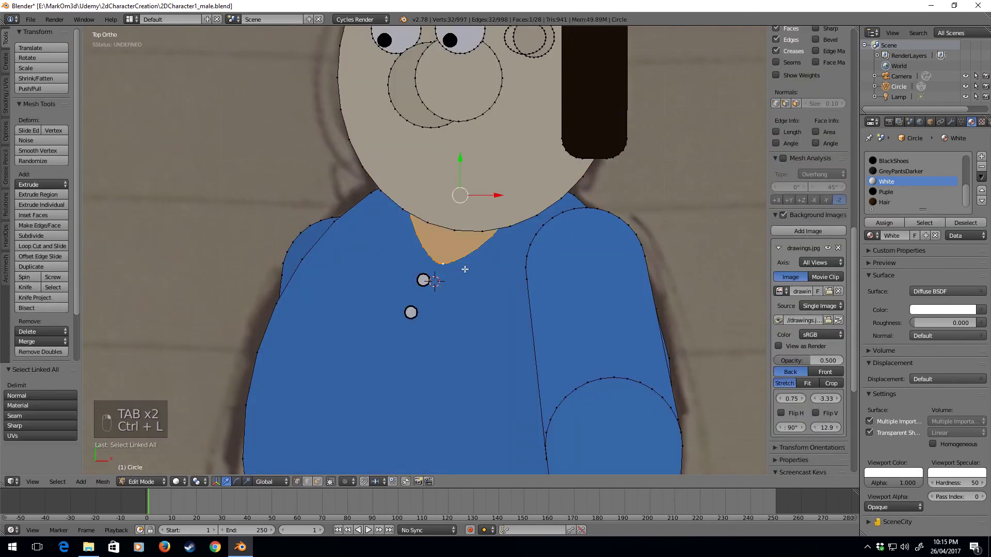
key(r)
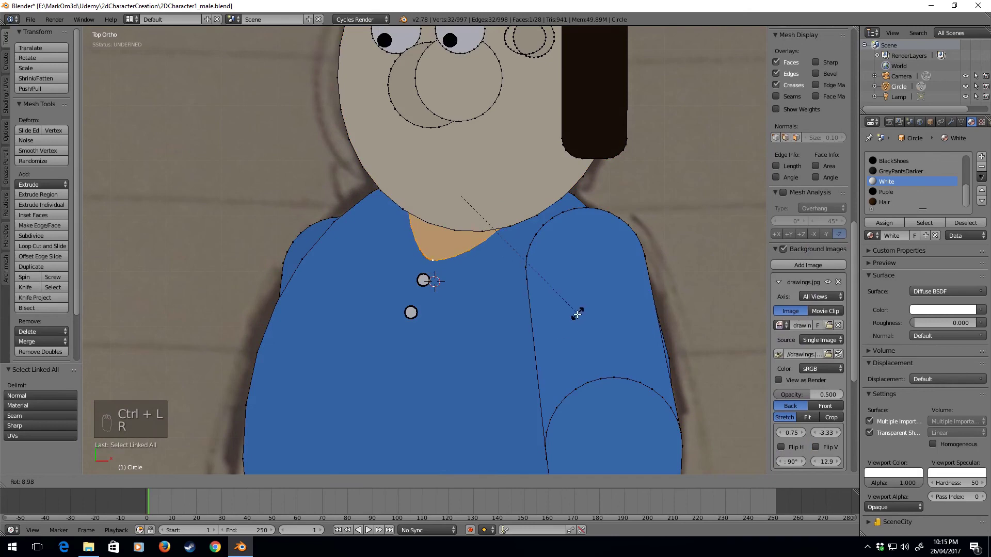
click(576, 317)
scroll(520, 301, down, 5)
key(z)
key(z)
key(z)
key(Tab)
Step: Select the whole upper button again in edit mode and shift it -0.008 along X
scroll(520, 302, up, 2)
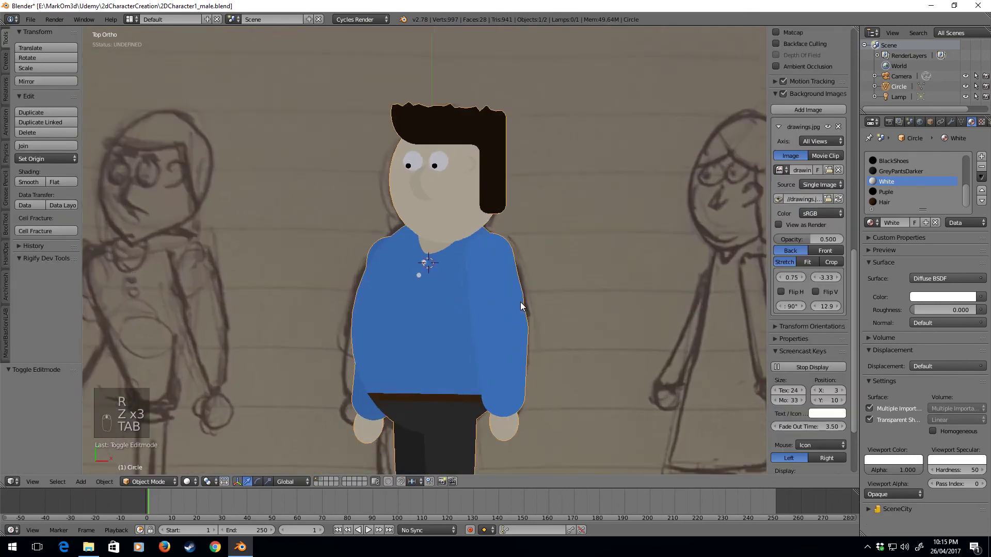
key(Tab)
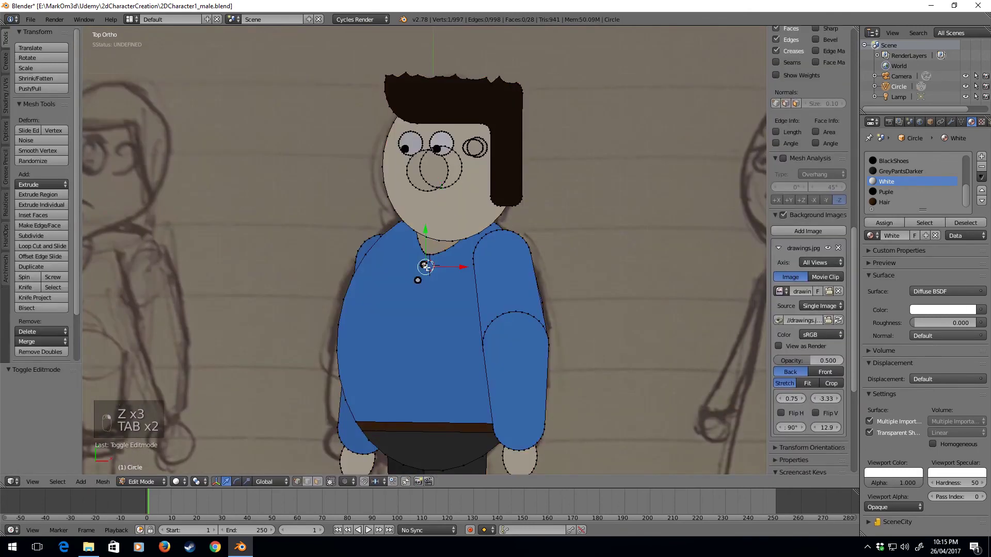
key(ctrl+l)
key(g)
click(406, 267)
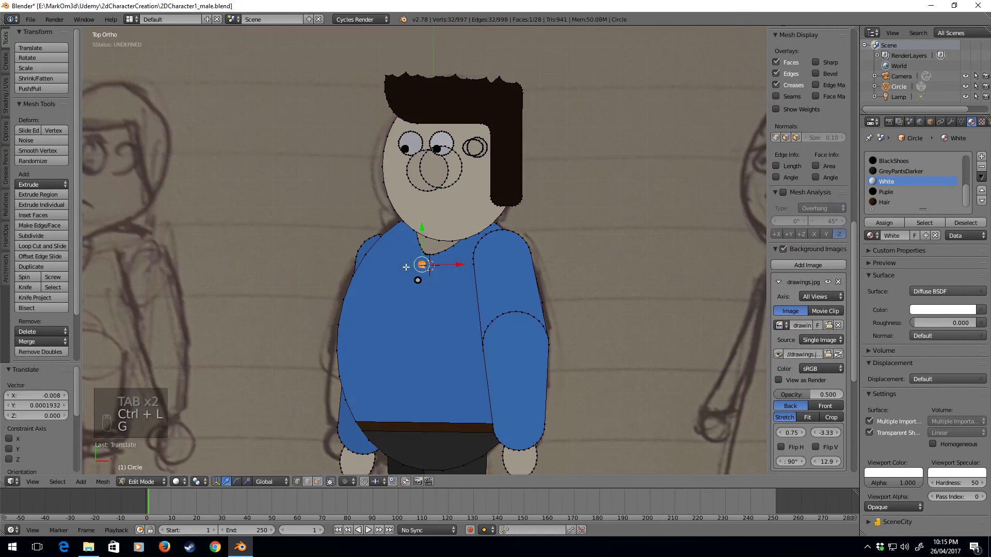
Step: Inspect the complete character from head to shoes in object mode
key(z)
key(z)
key(z)
key(Tab)
scroll(431, 292, down, 2)
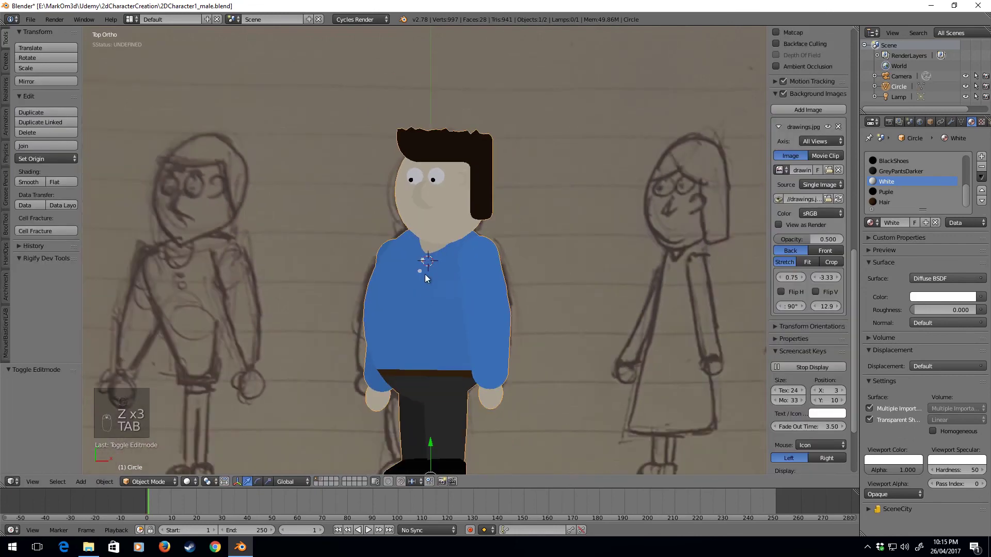
shift+middle_drag(436, 410, 448, 247)
shift+scroll(435, 246, up, 3)
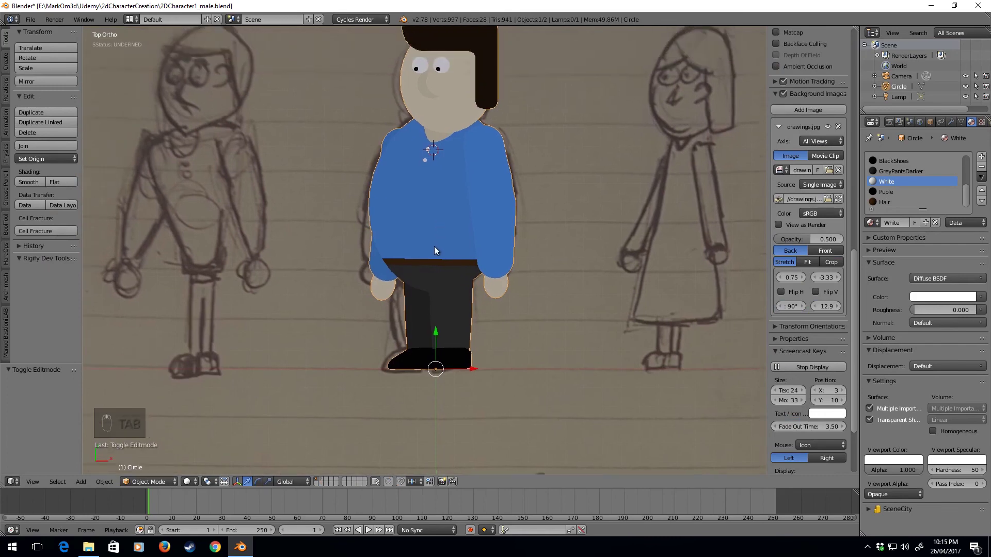